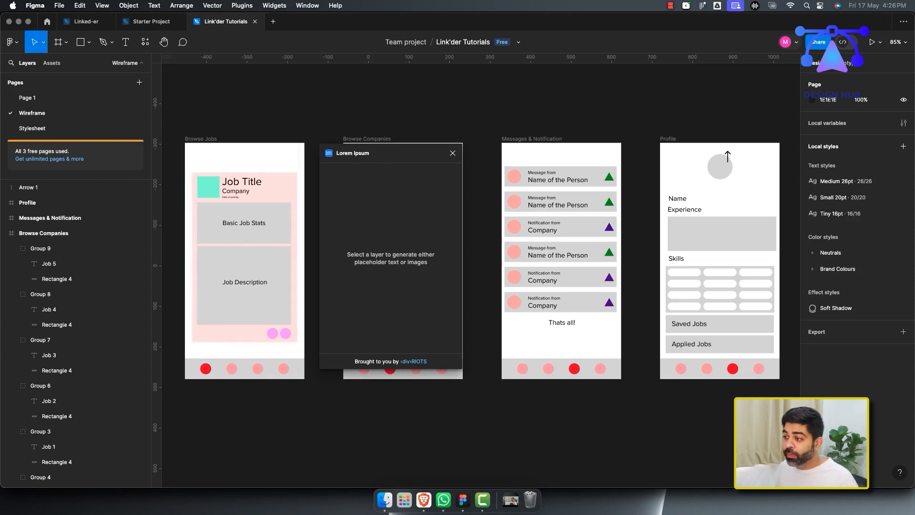
Draw an empty text box about 333 × 134 below the wireframe frames, keeping the Lorem Ipsum plugin window clear
{"action": "left_click_drag", "start_coordinate": [391, 153], "coordinate": [426, 141]}
{"action": "scroll", "coordinate": [488, 386], "scroll_direction": "down", "scroll_amount": 2}
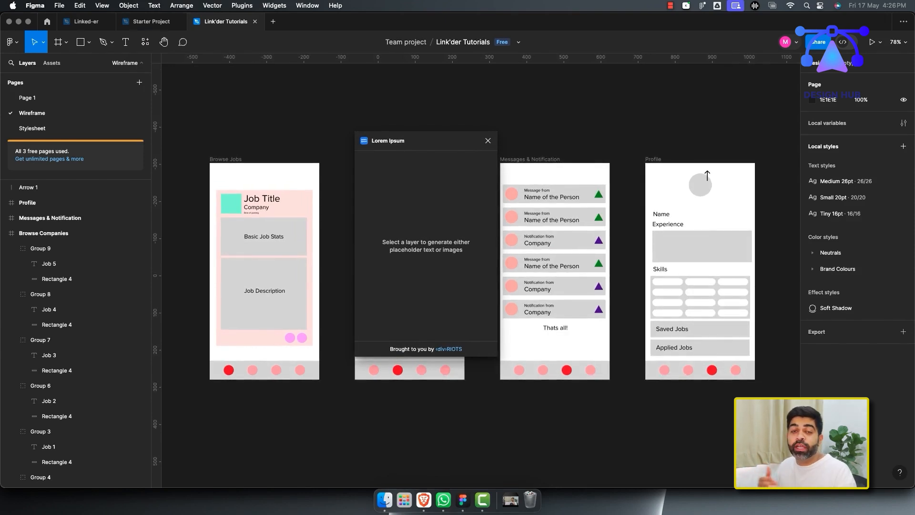
{"action": "key", "text": "t"}
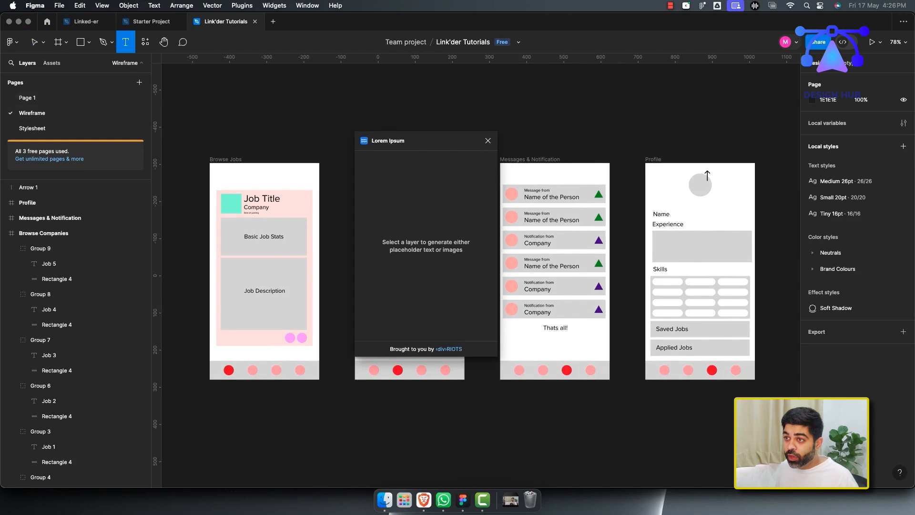
{"action": "left_click_drag", "start_coordinate": [459, 411], "coordinate": [584, 460]}
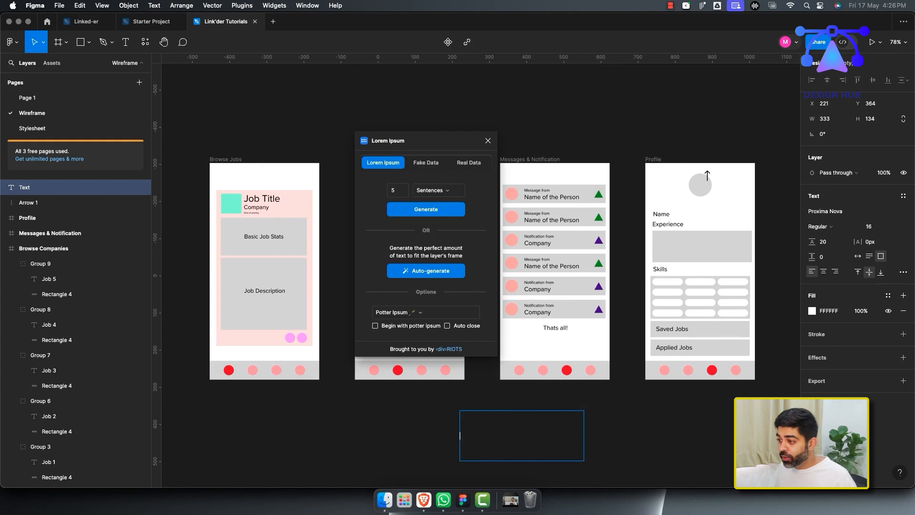
{"action": "left_click_drag", "start_coordinate": [425, 140], "coordinate": [416, 121]}
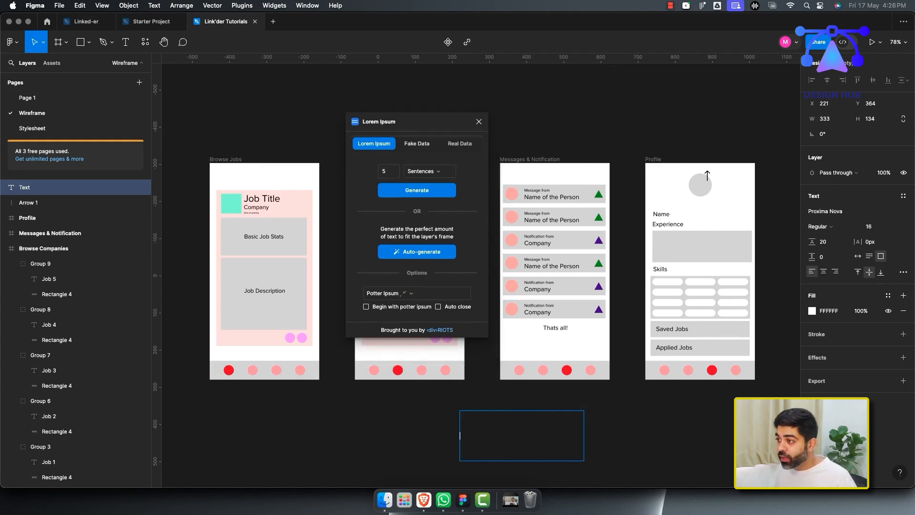
Look through the Fake Data and Real Data options of the Lorem Ipsum plugin
{"action": "left_click", "coordinate": [417, 144]}
{"action": "scroll", "coordinate": [414, 239], "scroll_direction": "down", "scroll_amount": 15}
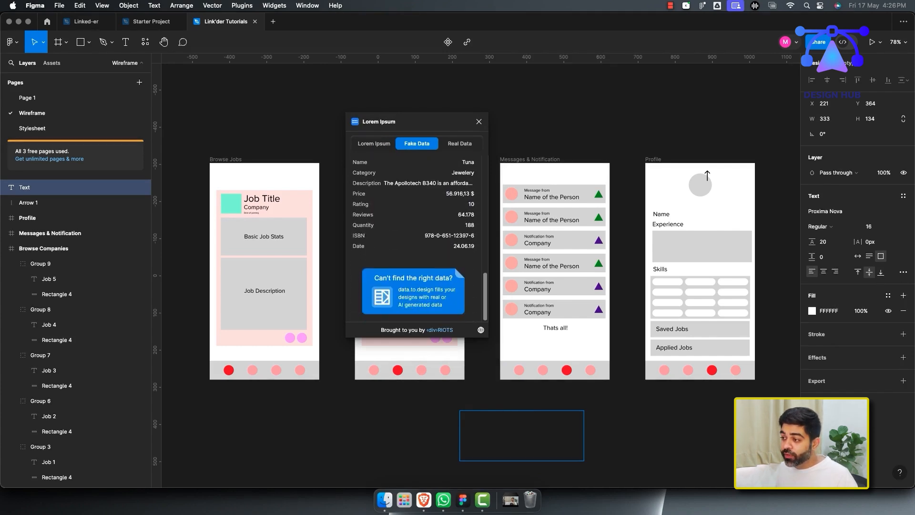
{"action": "scroll", "coordinate": [417, 239], "scroll_direction": "up", "scroll_amount": 15}
{"action": "left_click", "coordinate": [459, 144]}
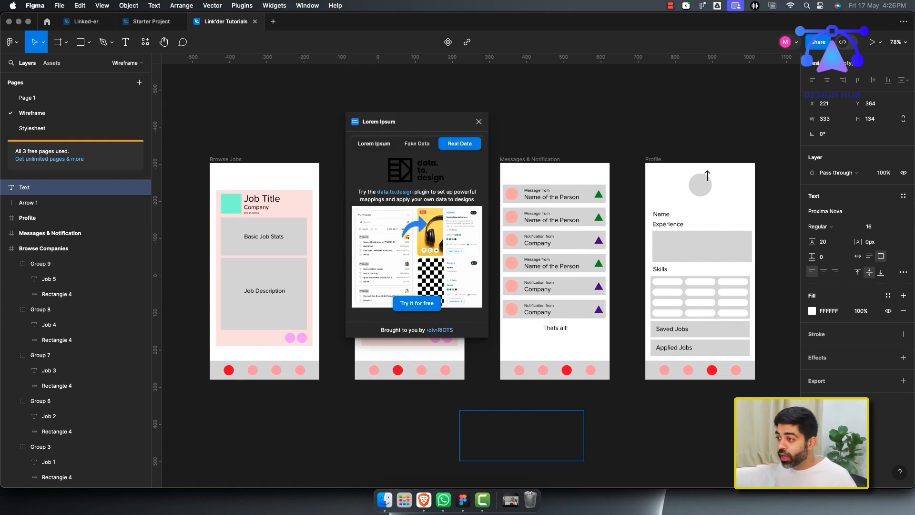
Generate 5 sentences of Potter Ipsum placeholder text in the text box and check the available length units
{"action": "left_click", "coordinate": [374, 144]}
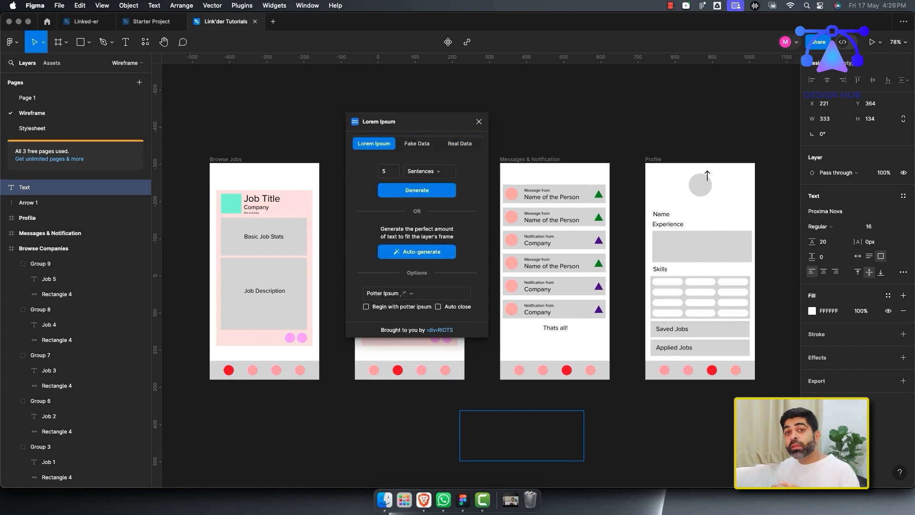
{"action": "left_click", "coordinate": [416, 190]}
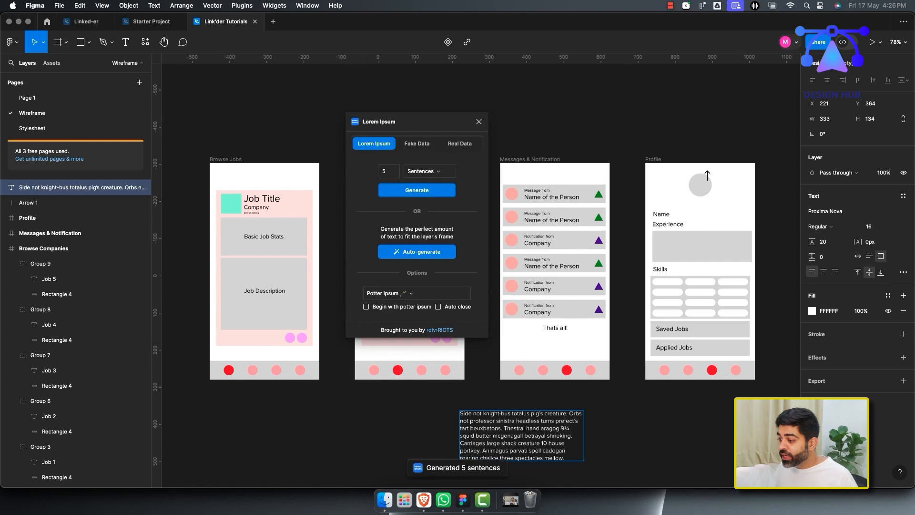
{"action": "scroll", "coordinate": [482, 267], "scroll_direction": "down", "scroll_amount": 5}
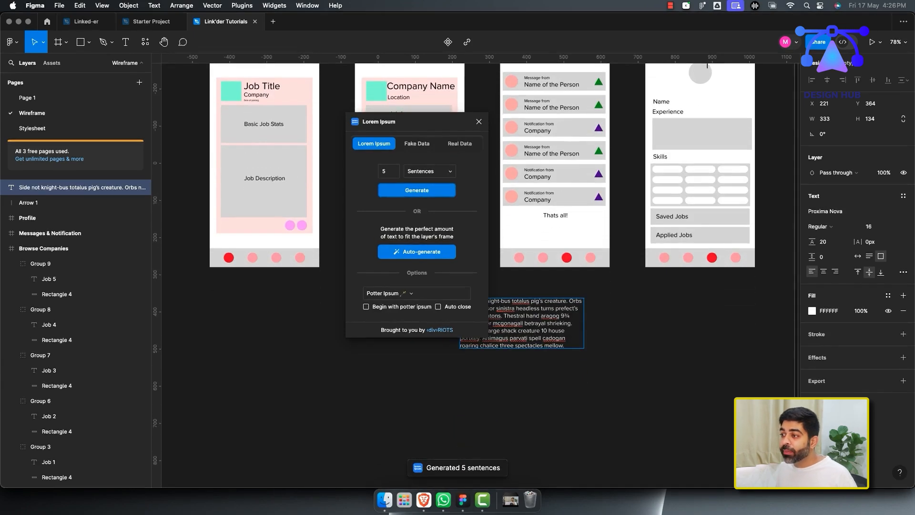
{"action": "left_click", "coordinate": [429, 171]}
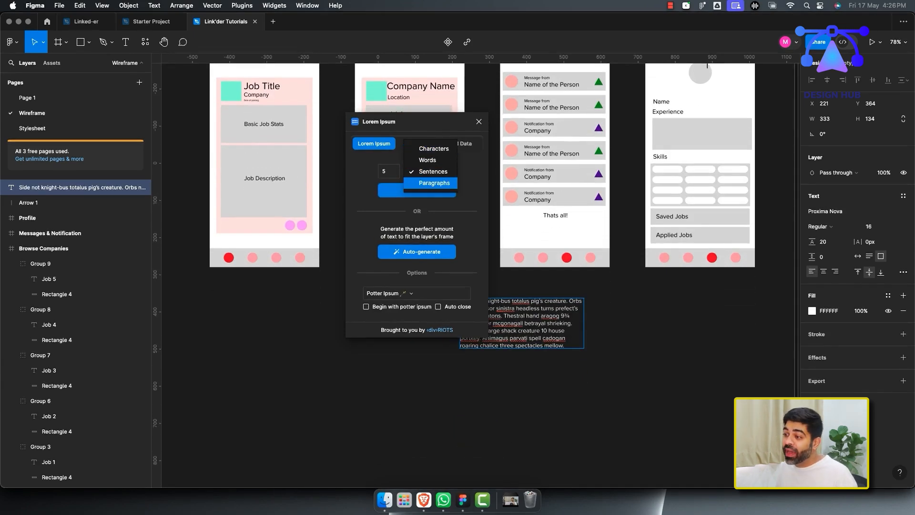
{"action": "key", "text": "Escape"}
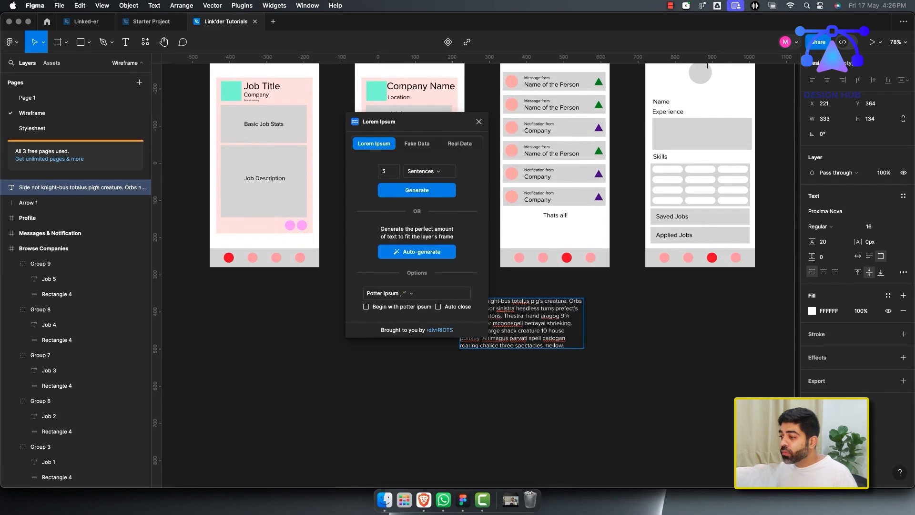
Auto-generate Potter Ipsum text to fit the text box's frame, and move the plugin window off the text
{"action": "left_click", "coordinate": [416, 251]}
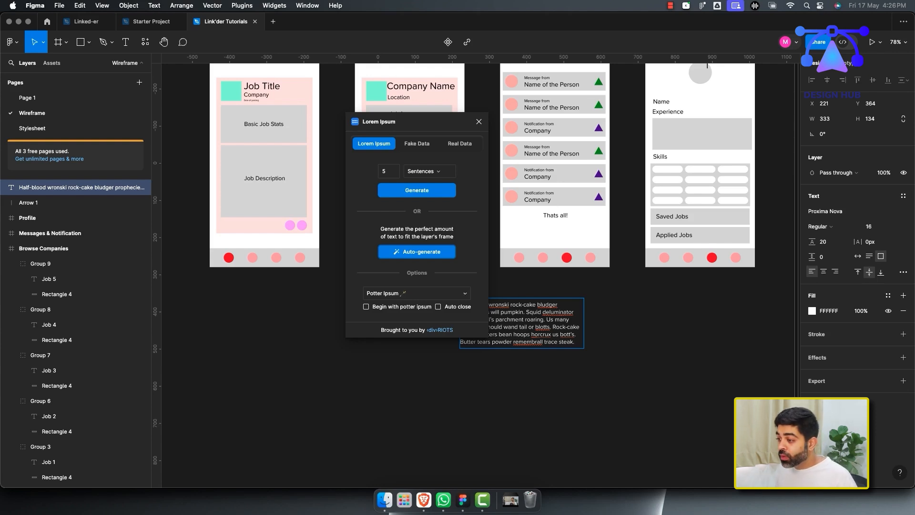
{"action": "left_click", "coordinate": [366, 307]}
{"action": "left_click", "coordinate": [366, 306]}
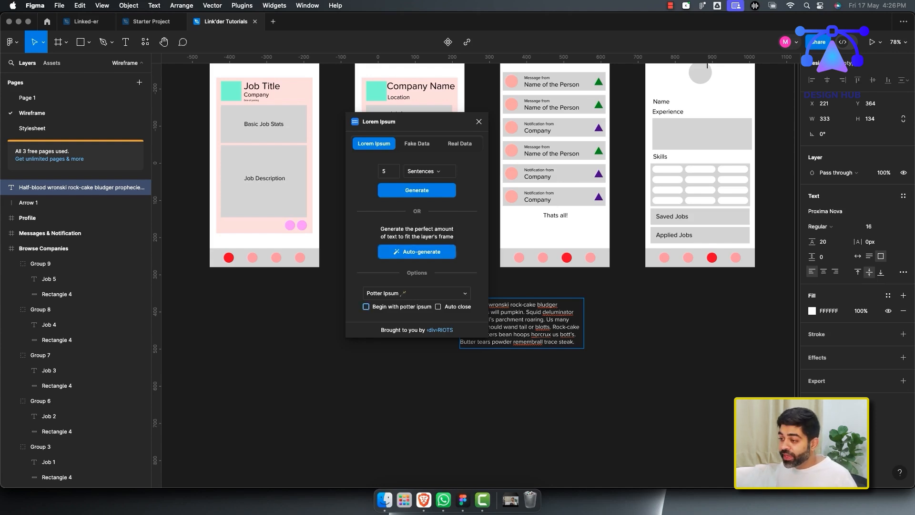
{"action": "left_click", "coordinate": [416, 294]}
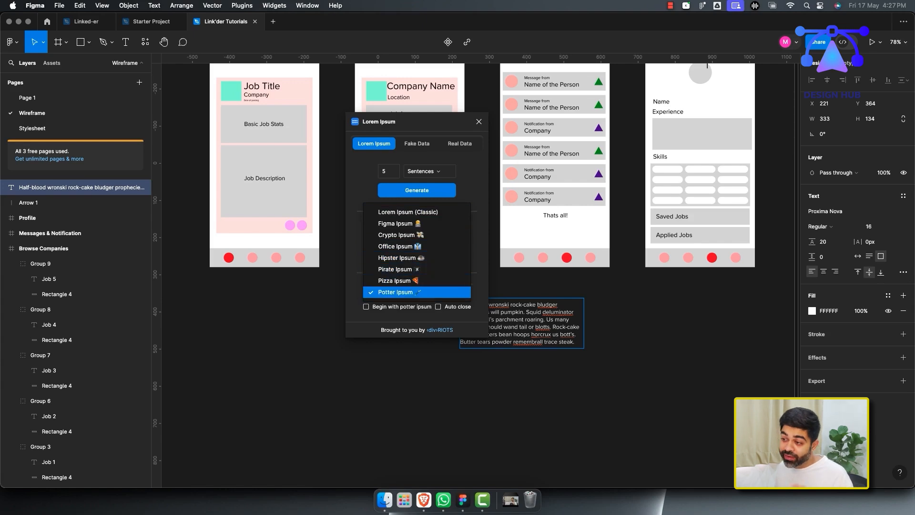
{"action": "left_click", "coordinate": [396, 292]}
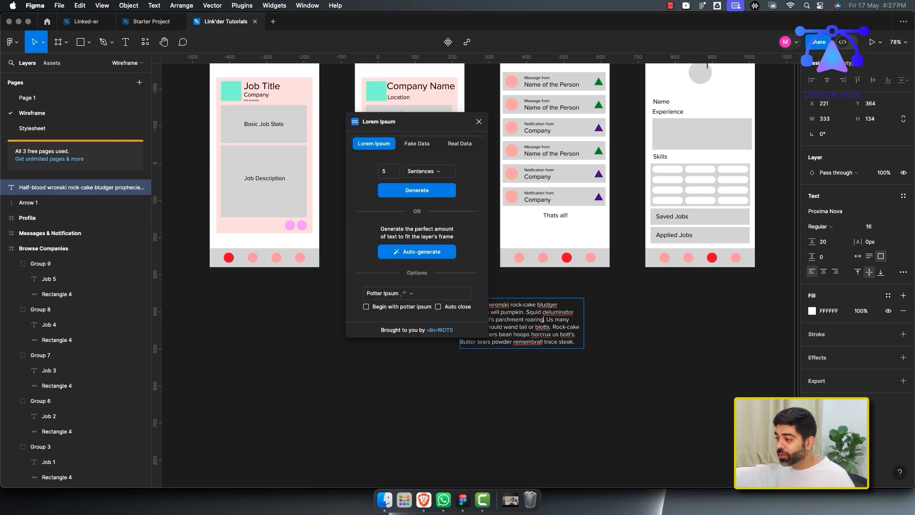
{"action": "left_click_drag", "start_coordinate": [415, 121], "coordinate": [329, 127]}
{"action": "scroll", "coordinate": [512, 327], "scroll_direction": "up", "scroll_amount": 2}
{"action": "scroll", "coordinate": [508, 328], "scroll_direction": "up", "scroll_amount": 3}
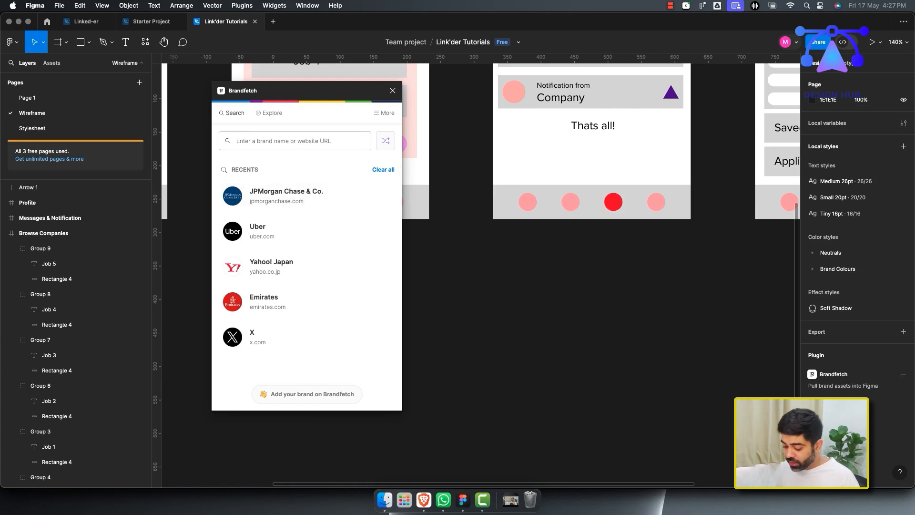
Search Brandfetch for "microsoft" and open the assets of the Microsoft brand (microsoft.com)
{"action": "type", "text": "microsoft"}
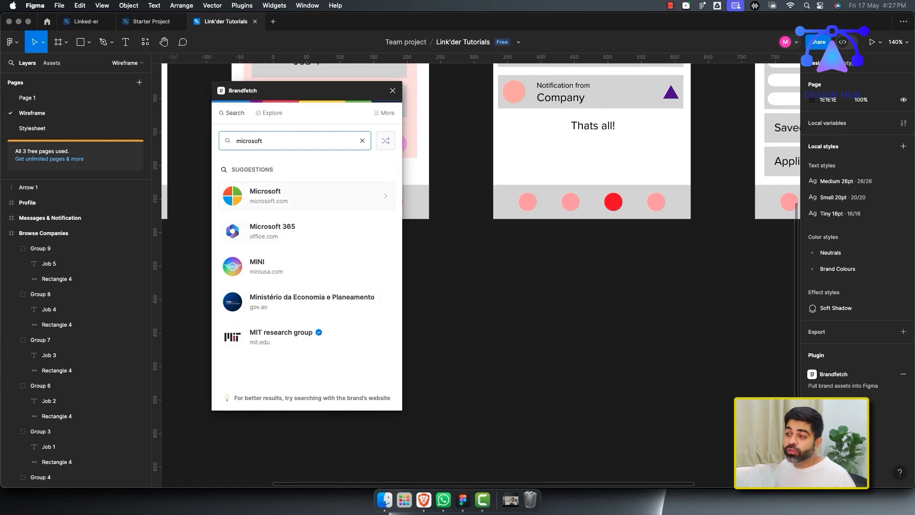
{"action": "left_click", "coordinate": [288, 195]}
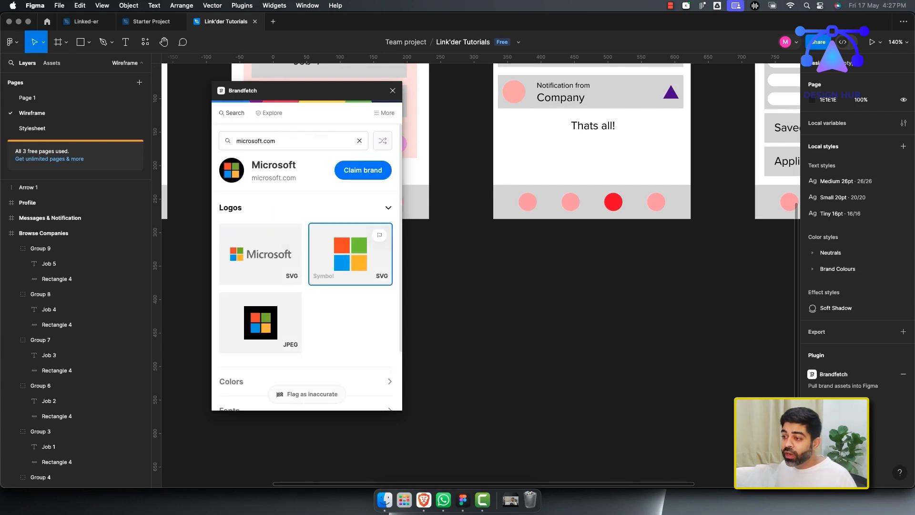
{"action": "scroll", "coordinate": [305, 262], "scroll_direction": "down", "scroll_amount": 2}
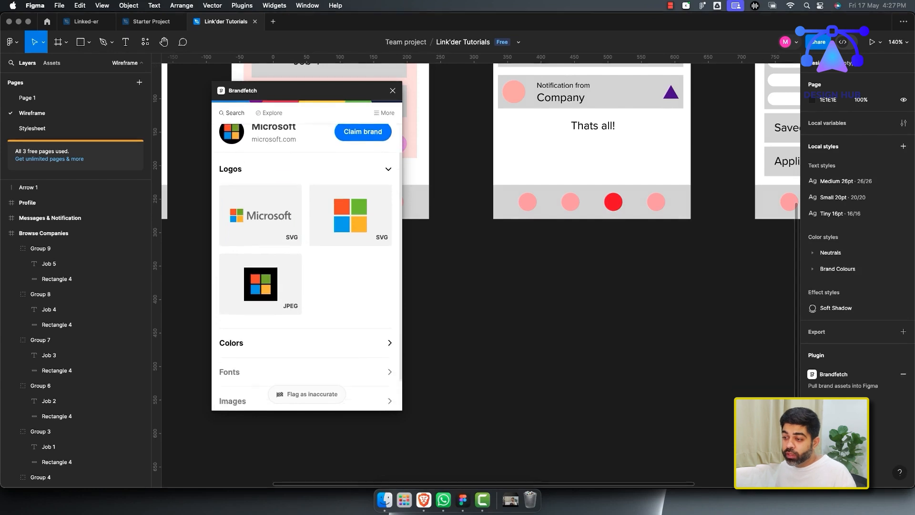
Look through Microsoft's brand colors, fonts and images
{"action": "left_click", "coordinate": [305, 343]}
{"action": "left_click", "coordinate": [306, 343]}
{"action": "left_click", "coordinate": [305, 366]}
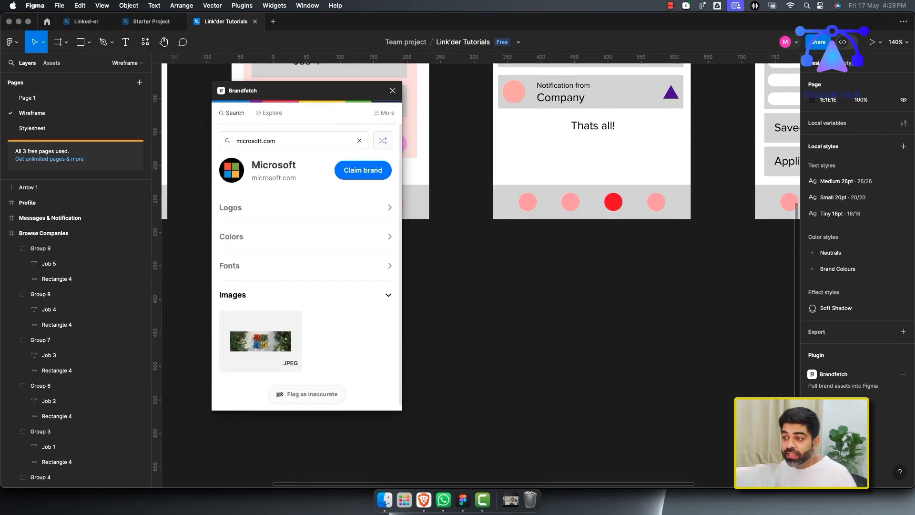
Insert the Microsoft SVG logo with the wordmark onto the canvas and inspect its separate vector layers
{"action": "left_click", "coordinate": [305, 207]}
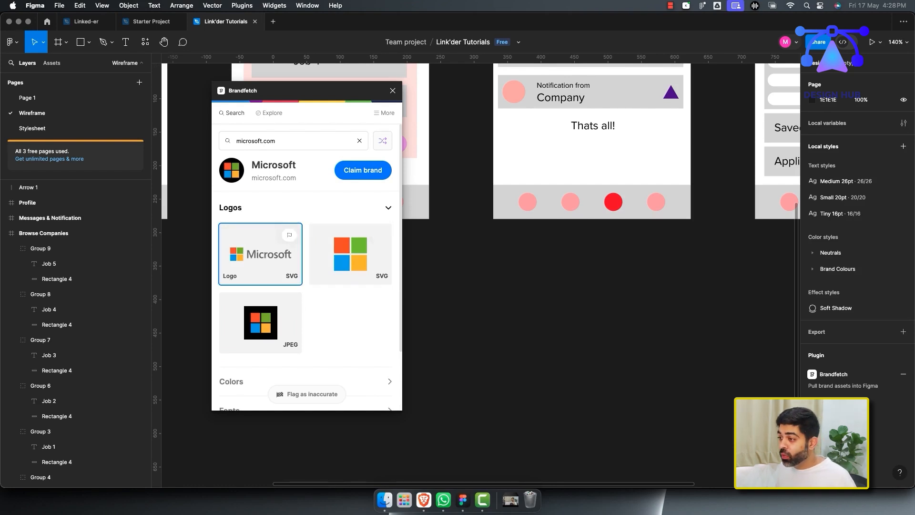
{"action": "left_click", "coordinate": [260, 254]}
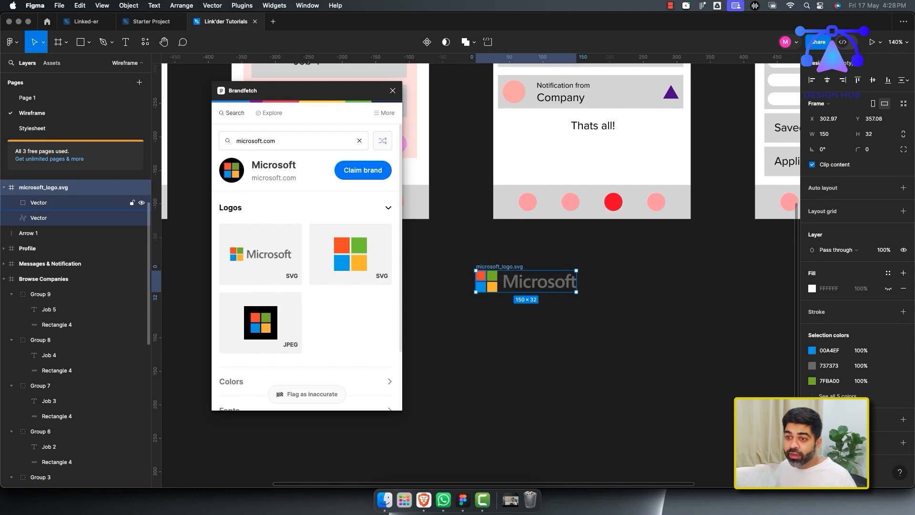
{"action": "left_click", "coordinate": [48, 202]}
{"action": "left_click", "coordinate": [38, 218]}
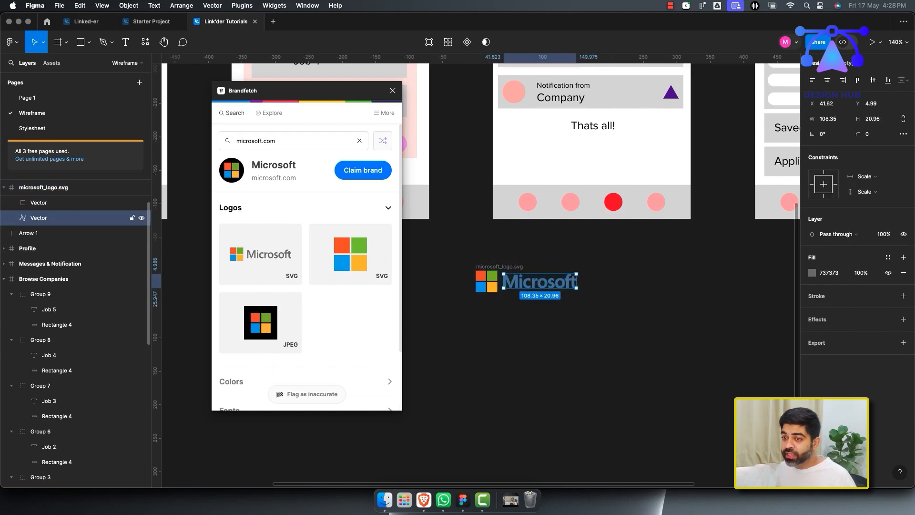
{"action": "left_click", "coordinate": [39, 202]}
{"action": "key", "text": "Escape"}
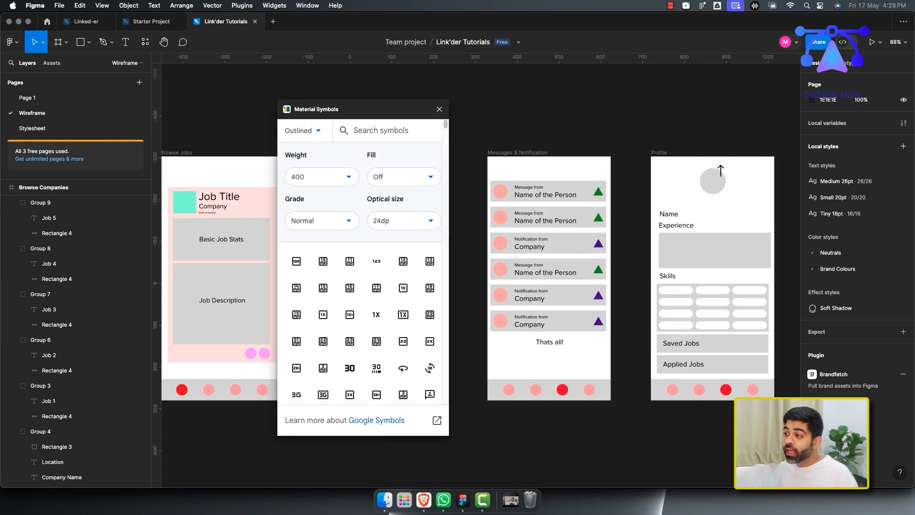
Browse the Material Symbols icons, try the Sharp style and set the icon style to Rounded
{"action": "scroll", "coordinate": [363, 324], "scroll_direction": "down", "scroll_amount": 15}
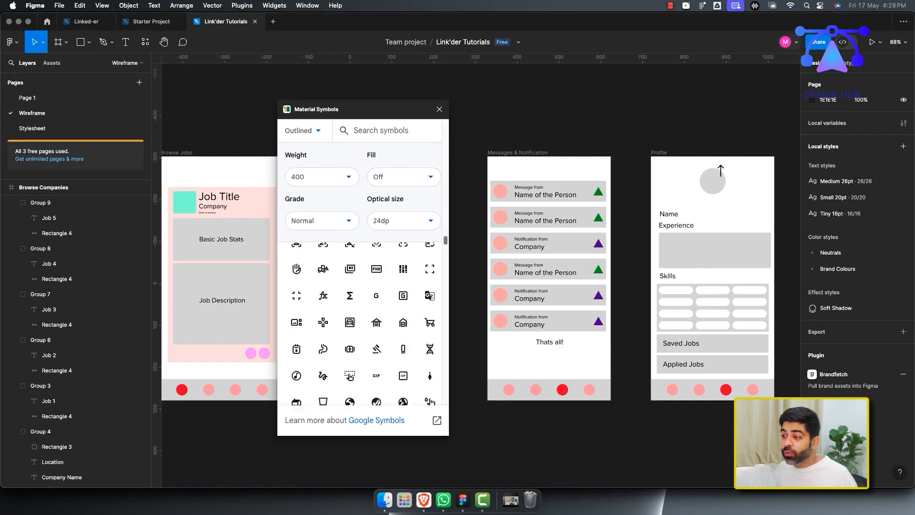
{"action": "scroll", "coordinate": [363, 324], "scroll_direction": "down", "scroll_amount": 10}
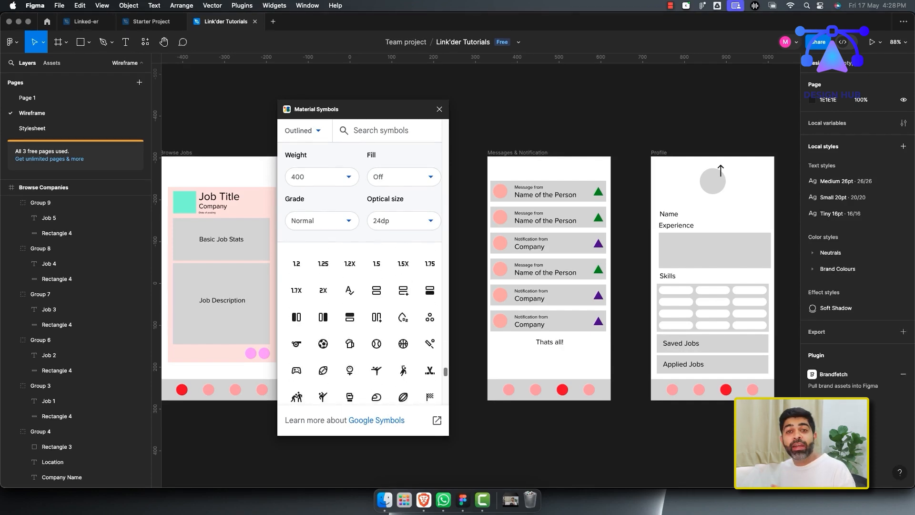
{"action": "scroll", "coordinate": [363, 324], "scroll_direction": "down", "scroll_amount": 5}
{"action": "left_click", "coordinate": [304, 130]}
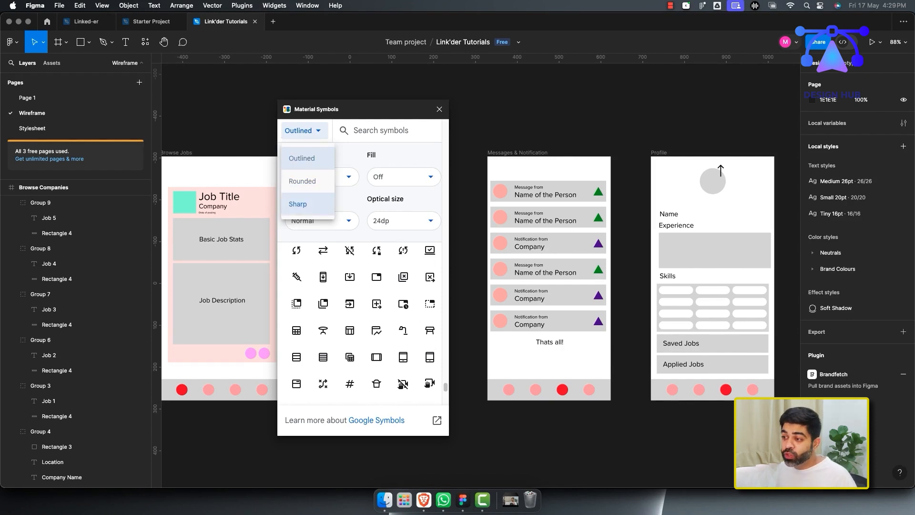
{"action": "left_click", "coordinate": [298, 203]}
{"action": "left_click", "coordinate": [304, 131]}
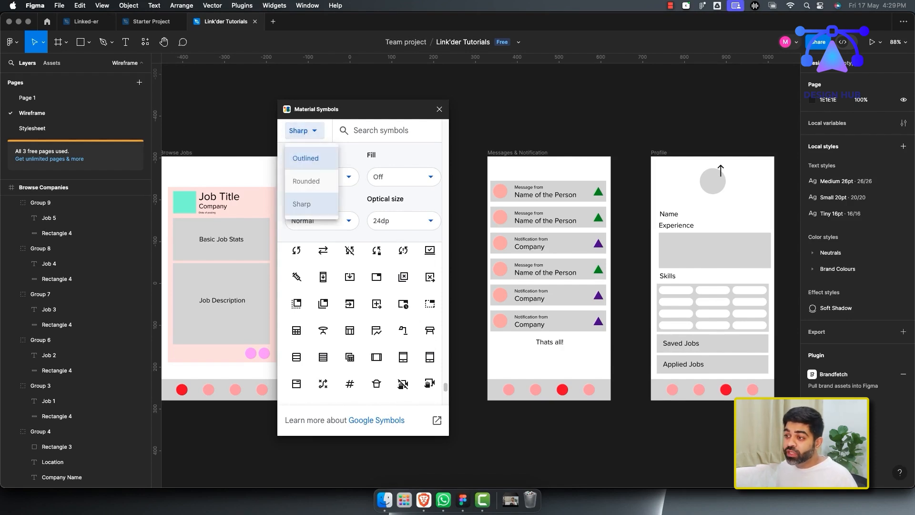
{"action": "left_click", "coordinate": [301, 179]}
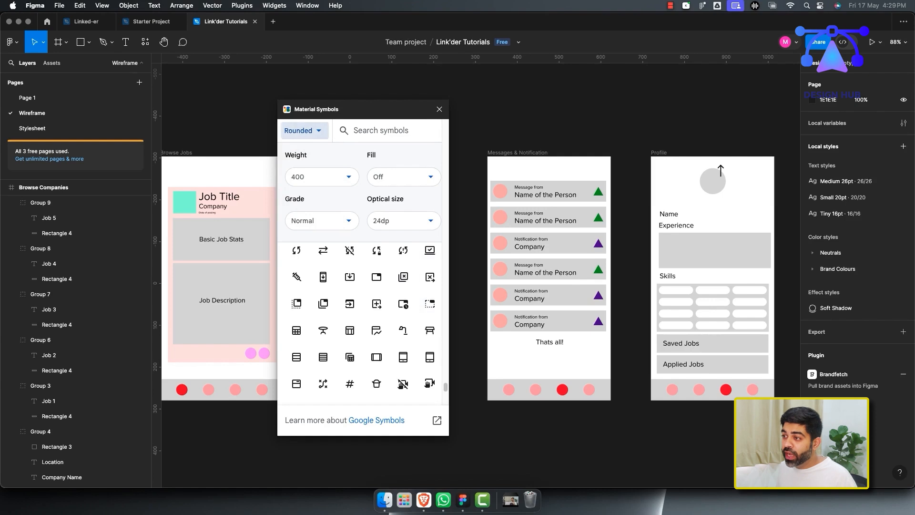
{"action": "left_click", "coordinate": [304, 130]}
{"action": "scroll", "coordinate": [402, 334], "scroll_direction": "up", "scroll_amount": 10}
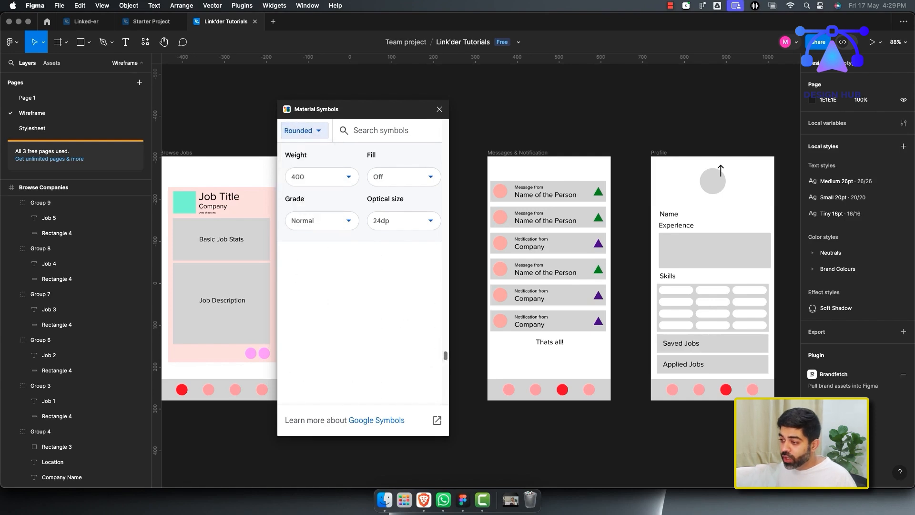
Try symbol weights 500 and 100, and set the weight of the Material Symbols to 600
{"action": "left_click", "coordinate": [315, 177]}
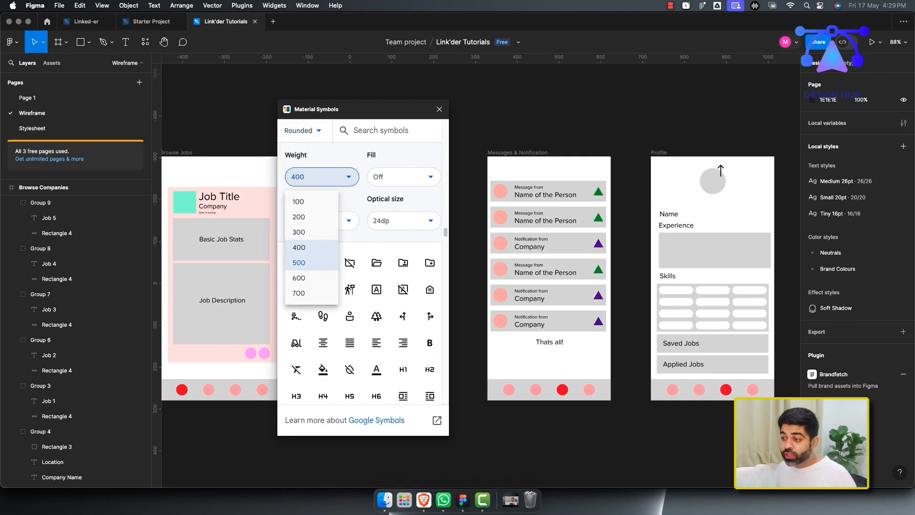
{"action": "left_click", "coordinate": [299, 262]}
{"action": "left_click", "coordinate": [315, 177]}
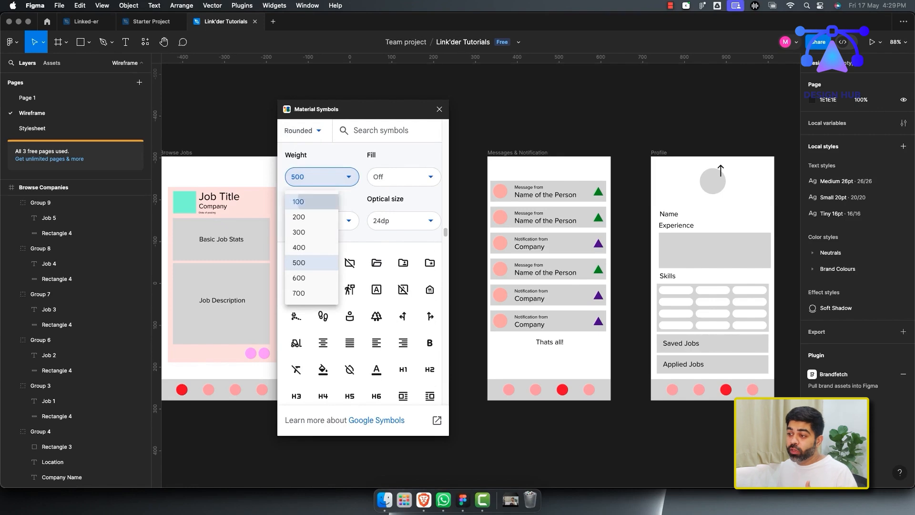
{"action": "left_click", "coordinate": [296, 201]}
{"action": "left_click", "coordinate": [314, 177]}
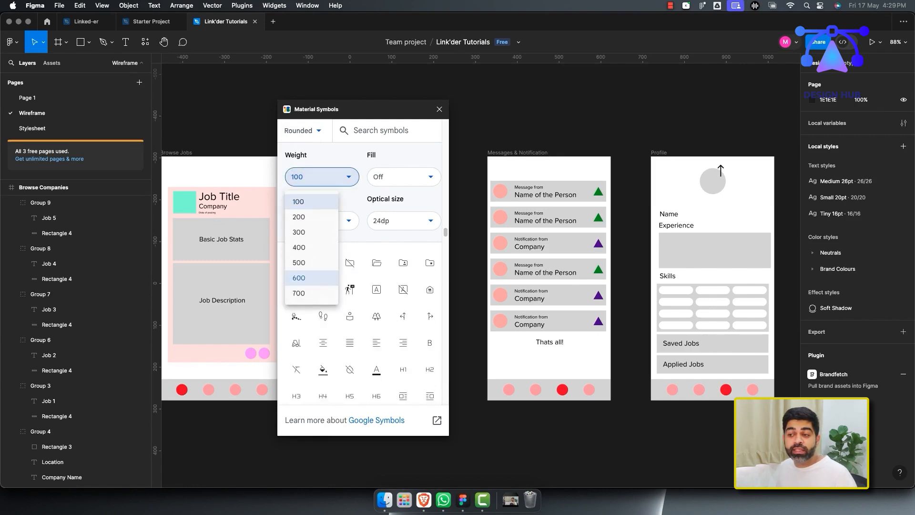
{"action": "left_click", "coordinate": [305, 278]}
Turn on the fill for the Material Symbols, try the Dark theme grade and set the grade to Emphasis
{"action": "left_click", "coordinate": [404, 177]}
{"action": "left_click", "coordinate": [382, 214]}
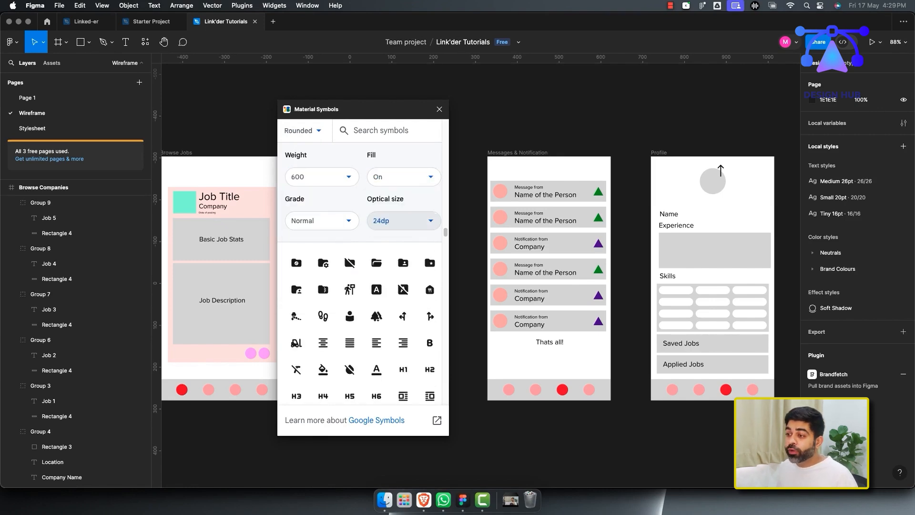
{"action": "left_click", "coordinate": [322, 221]}
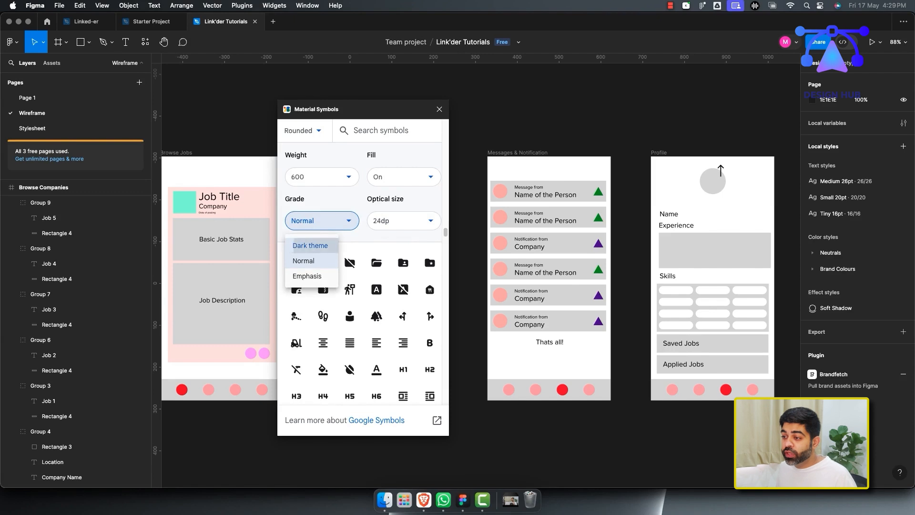
{"action": "left_click", "coordinate": [310, 245]}
{"action": "left_click", "coordinate": [321, 220]}
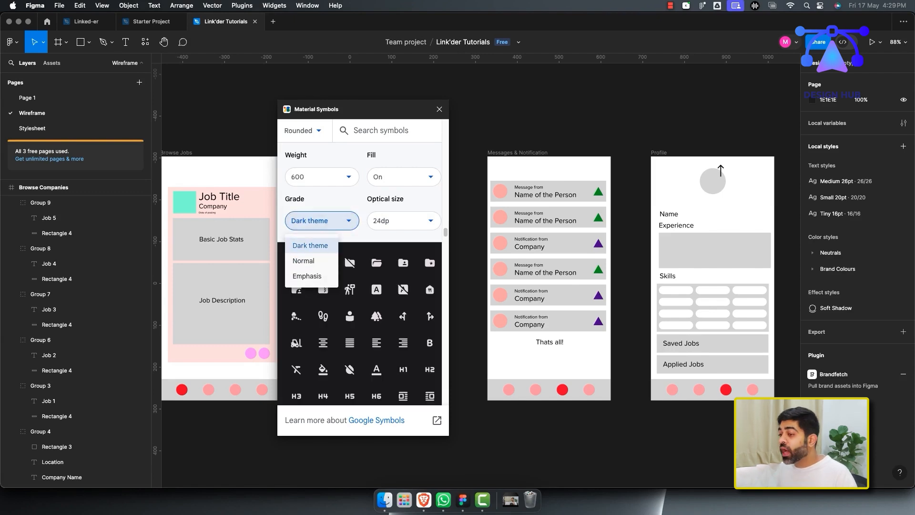
{"action": "left_click", "coordinate": [303, 261]}
{"action": "left_click", "coordinate": [322, 221]}
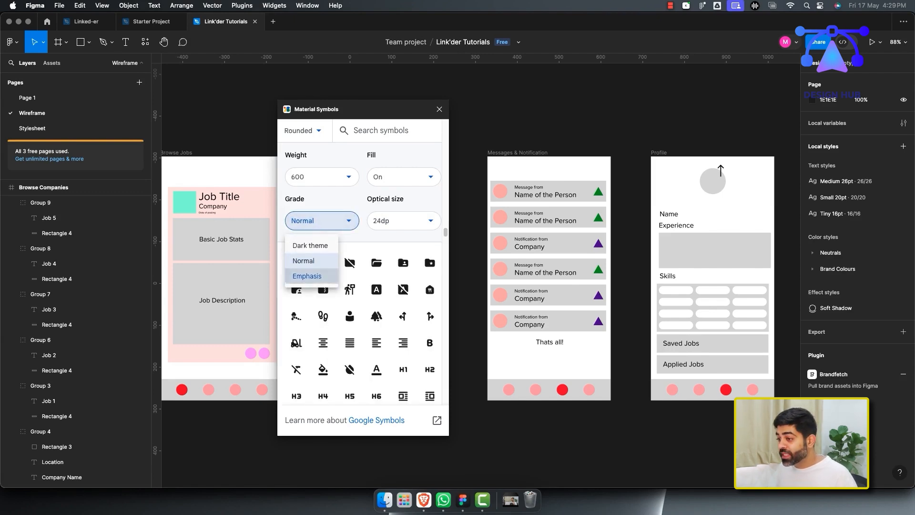
{"action": "left_click", "coordinate": [307, 276]}
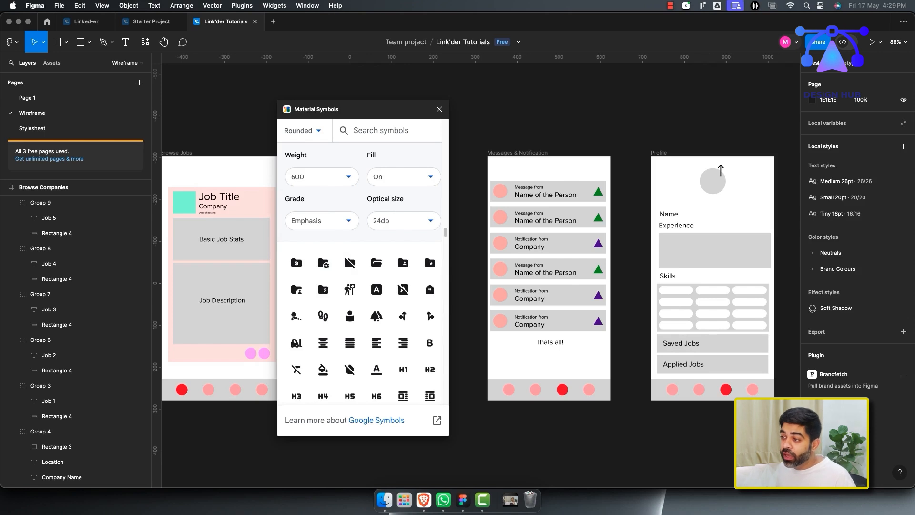
Review the optical size options for the symbols, keep 24dp and browse further through the icons
{"action": "left_click", "coordinate": [404, 221]}
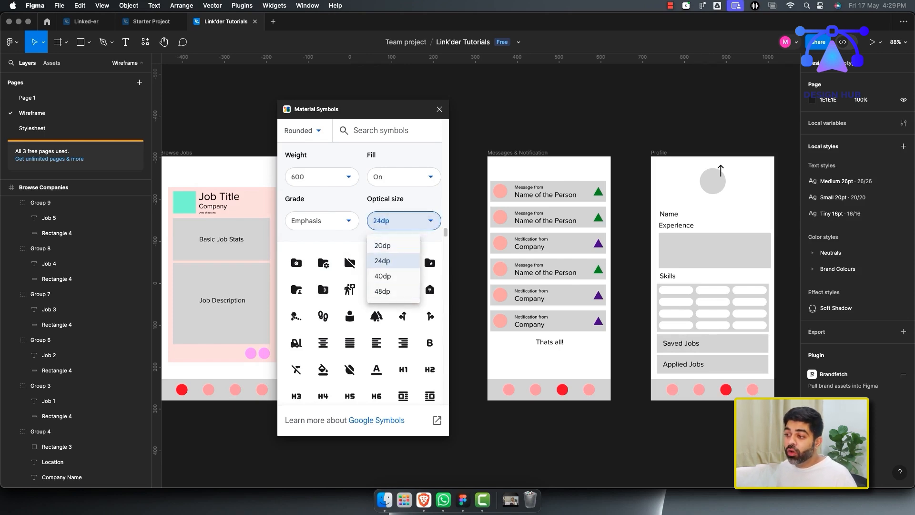
{"action": "left_click", "coordinate": [383, 261]}
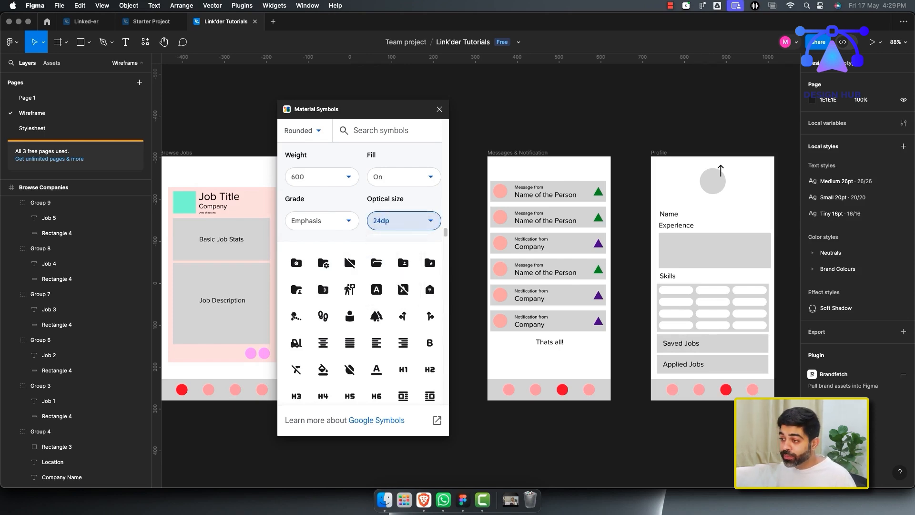
{"action": "scroll", "coordinate": [403, 296], "scroll_direction": "down", "scroll_amount": 10}
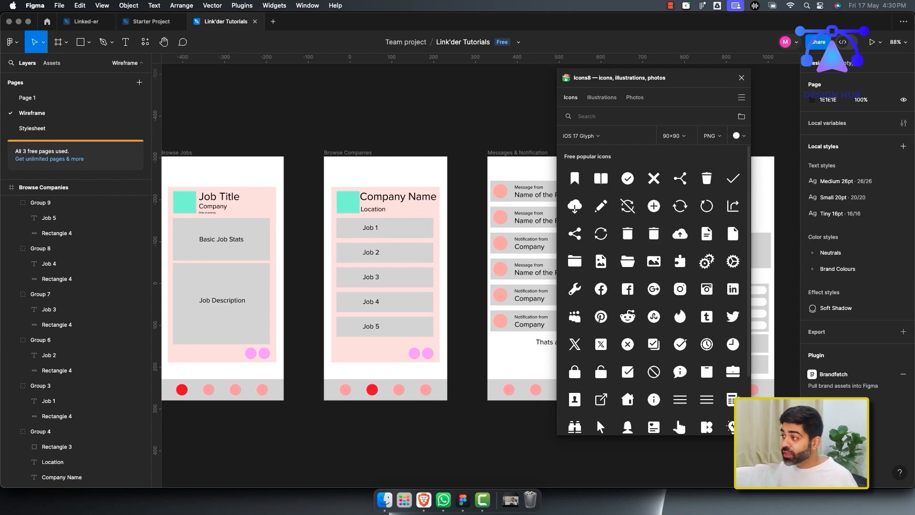
Look at the Icons8 illustrations section, return to the icons and check the available file formats
{"action": "left_click", "coordinate": [601, 98]}
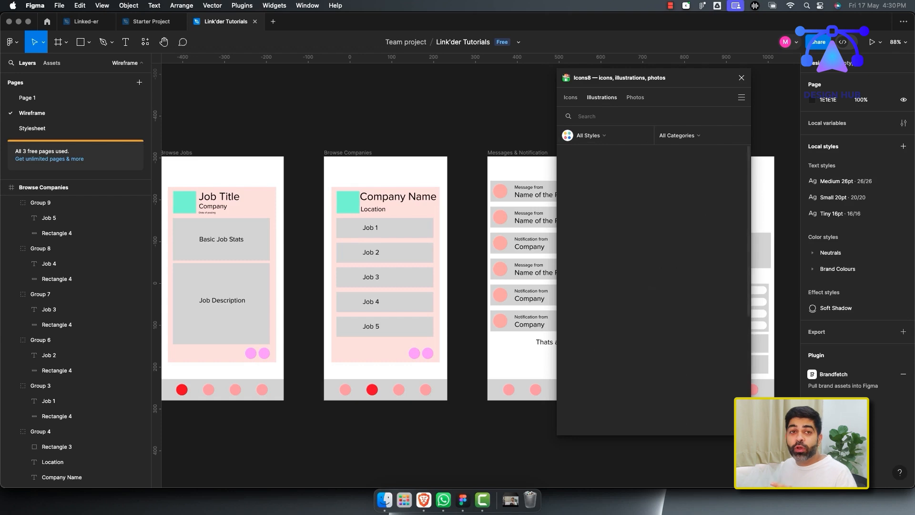
{"action": "left_click", "coordinate": [571, 97]}
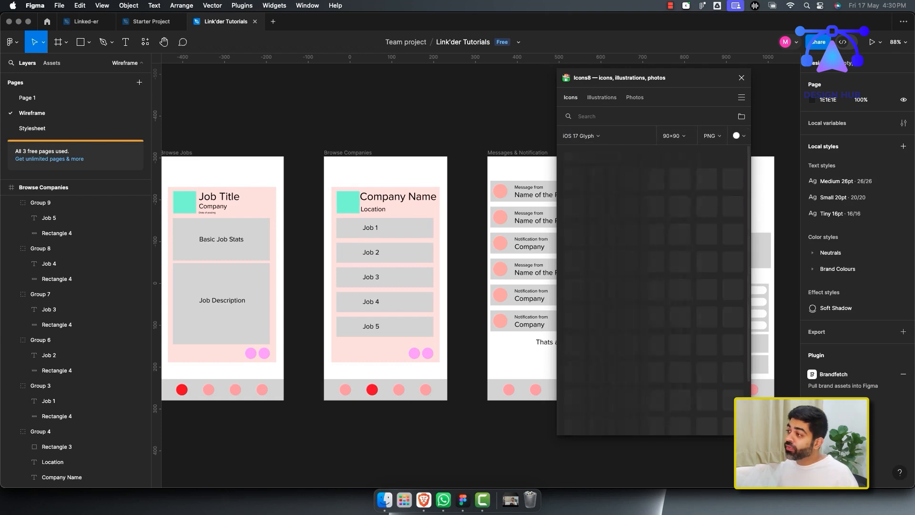
{"action": "left_click", "coordinate": [712, 135]}
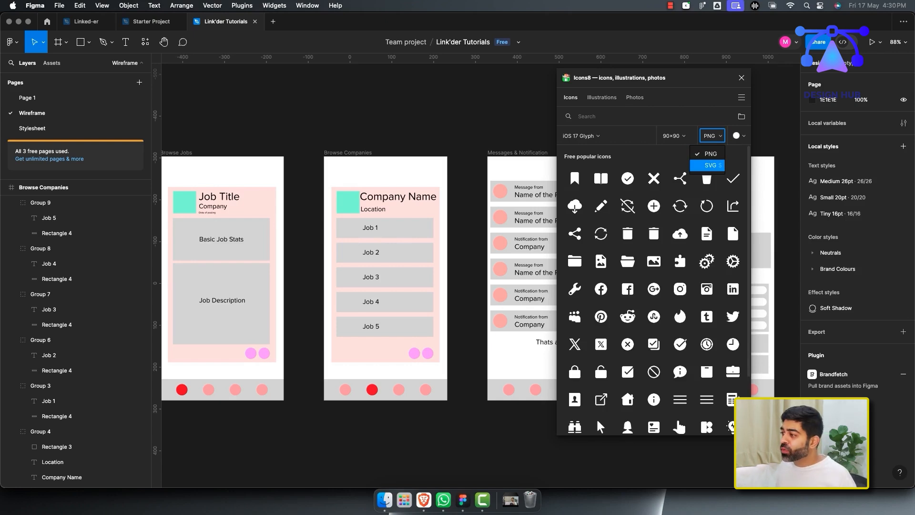
{"action": "key", "text": "Escape"}
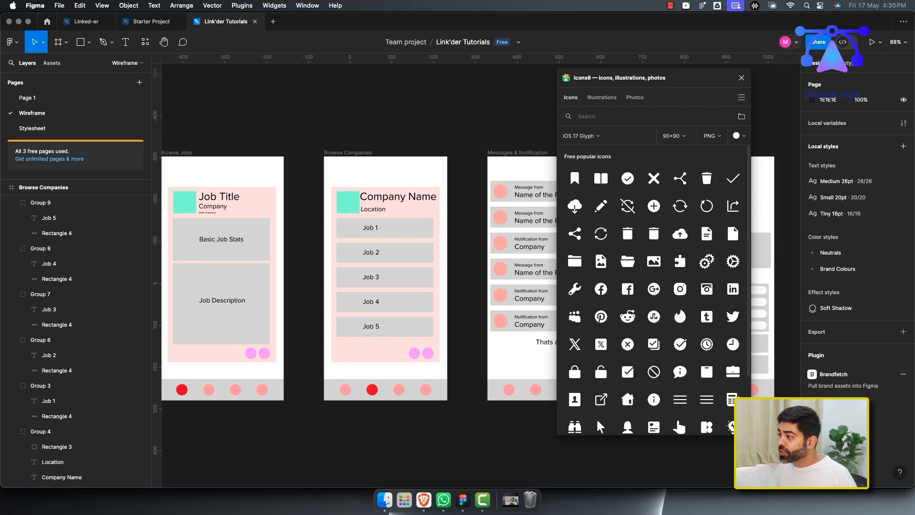
Set the Icons8 icon color to a blue swatch and the icon size to 30×30
{"action": "left_click", "coordinate": [739, 135]}
{"action": "left_click", "coordinate": [706, 220]}
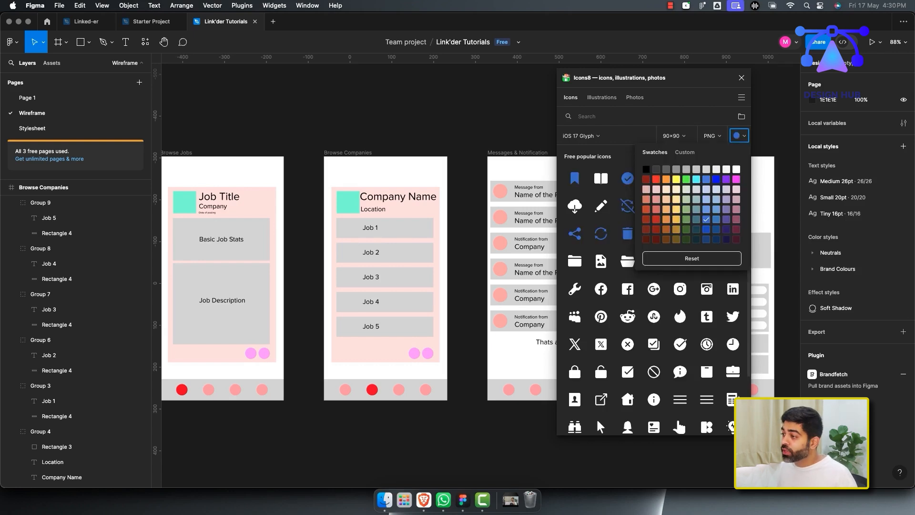
{"action": "key", "text": "Escape"}
{"action": "left_click", "coordinate": [677, 135]}
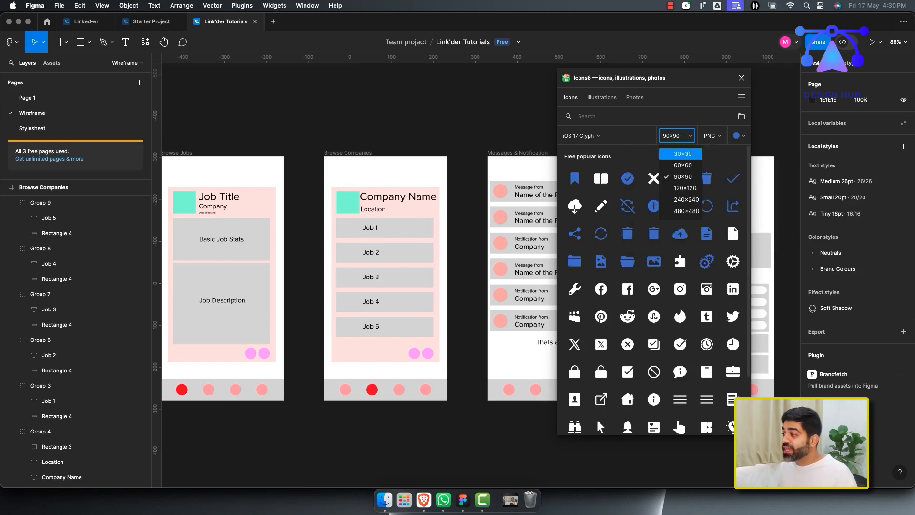
{"action": "left_click", "coordinate": [680, 153]}
Browse the Icons8 icon styles, try Ice Cream and set the icon style to Color
{"action": "left_click", "coordinate": [606, 135]}
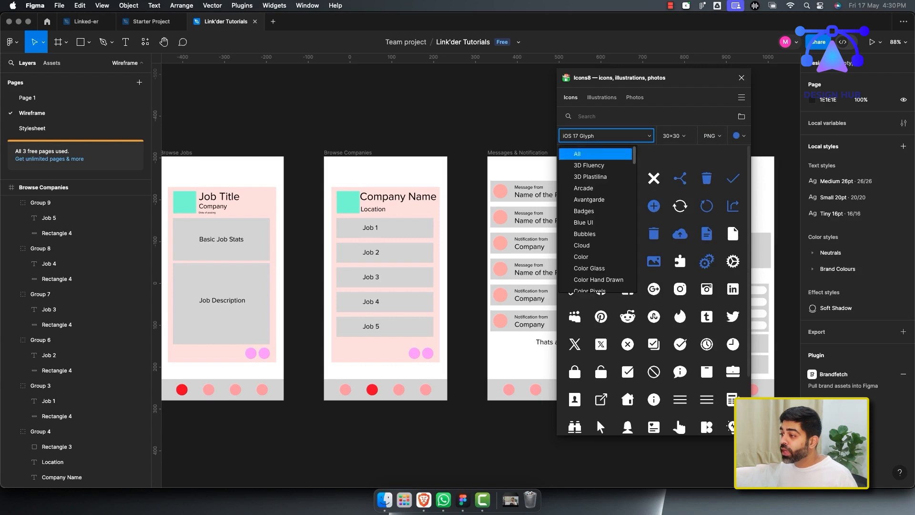
{"action": "scroll", "coordinate": [596, 199], "scroll_direction": "down", "scroll_amount": 3}
{"action": "scroll", "coordinate": [596, 191], "scroll_direction": "down", "scroll_amount": 5}
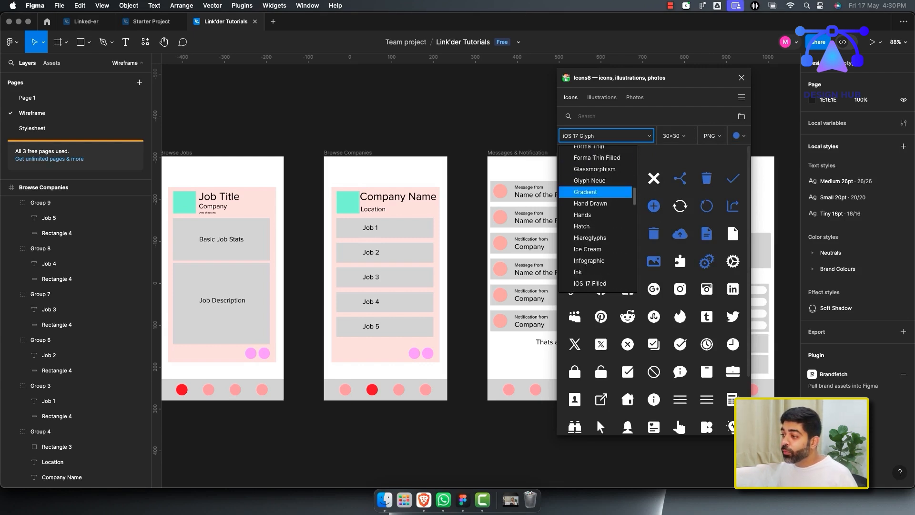
{"action": "left_click", "coordinate": [595, 199]}
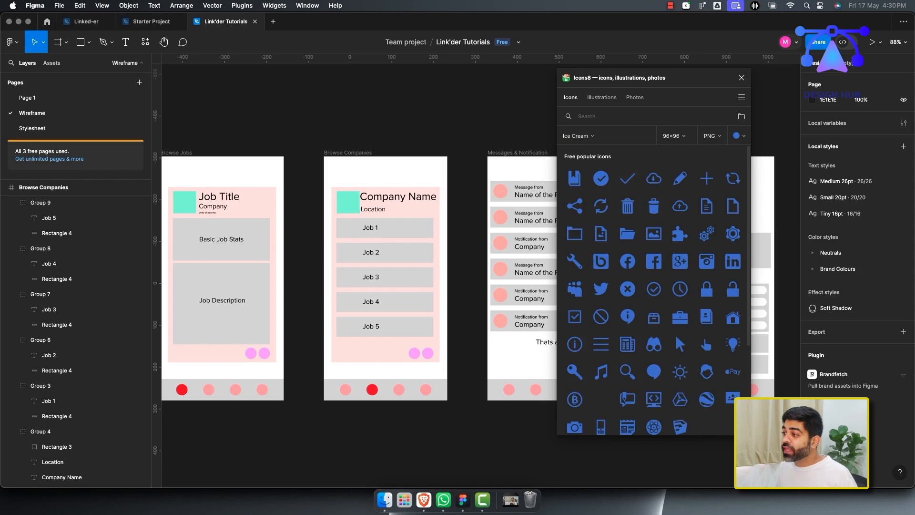
{"action": "left_click", "coordinate": [606, 135]}
{"action": "left_click", "coordinate": [581, 216]}
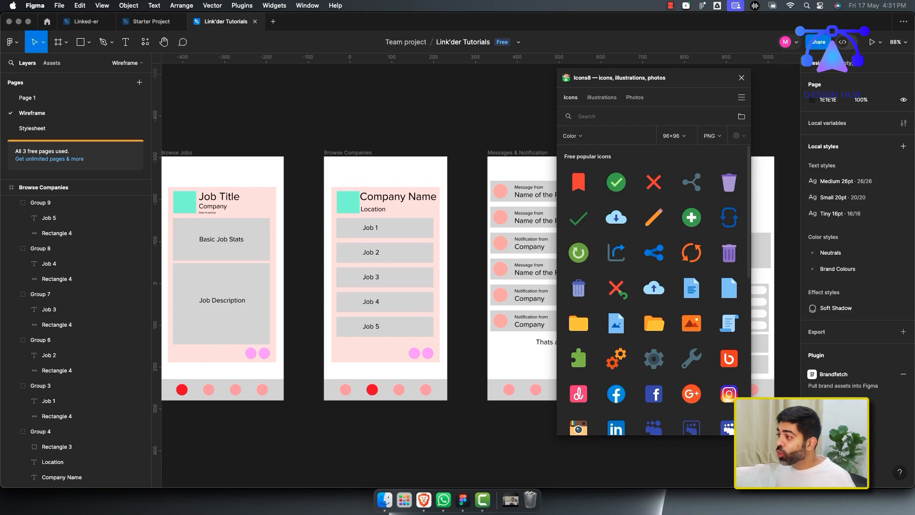
Look through the Icons8 illustration styles and categories, view the Character illustrations and open the photos section
{"action": "left_click", "coordinate": [602, 97]}
{"action": "left_click", "coordinate": [605, 135]}
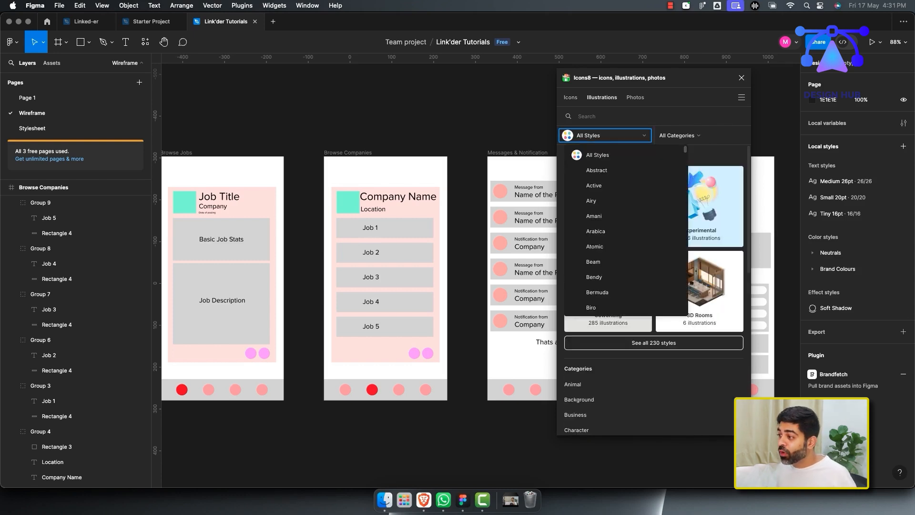
{"action": "key", "text": "Escape"}
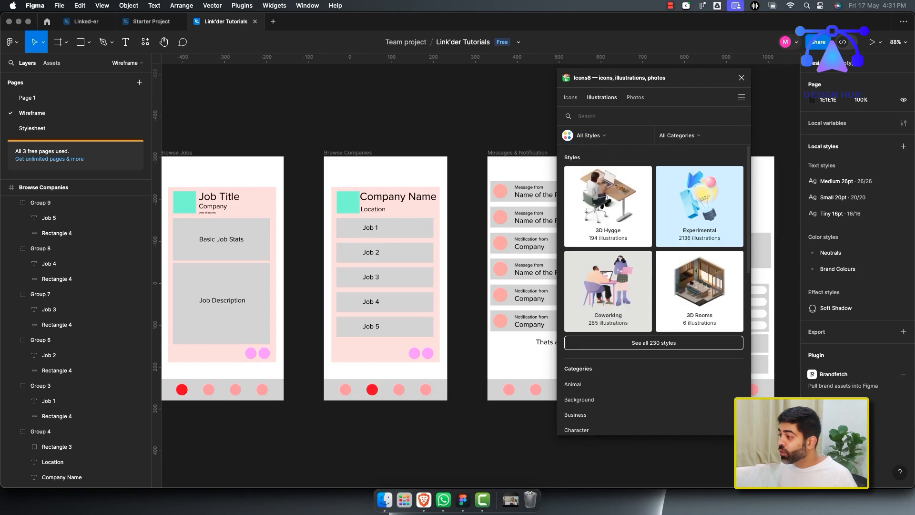
{"action": "scroll", "coordinate": [608, 171], "scroll_direction": "down", "scroll_amount": 5}
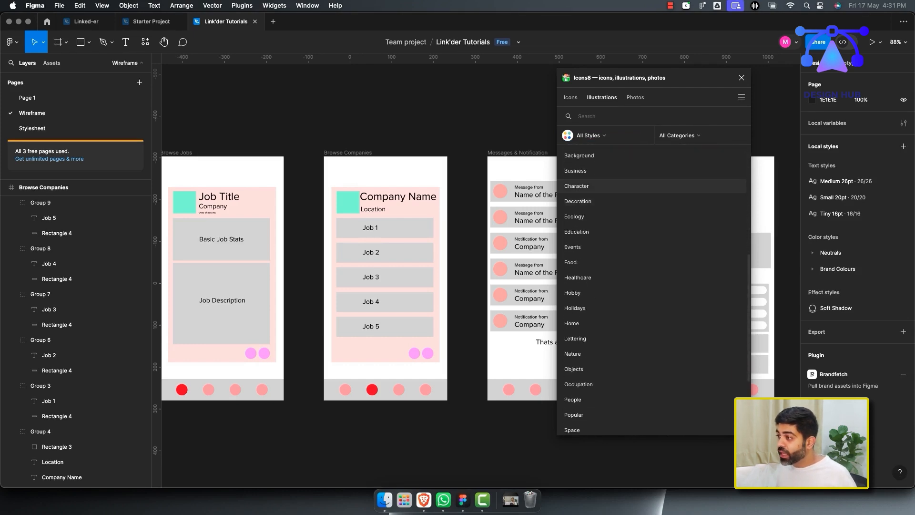
{"action": "left_click", "coordinate": [577, 186]}
{"action": "left_click", "coordinate": [589, 136]}
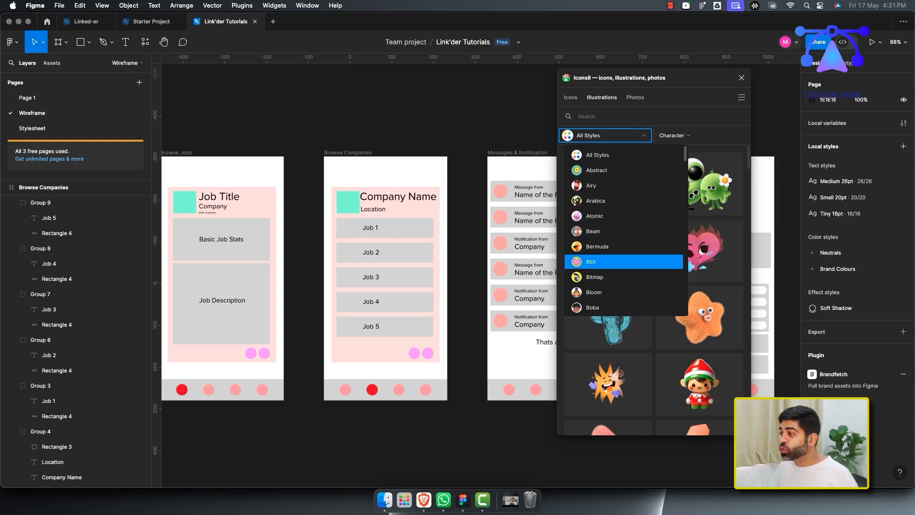
{"action": "left_click", "coordinate": [635, 97]}
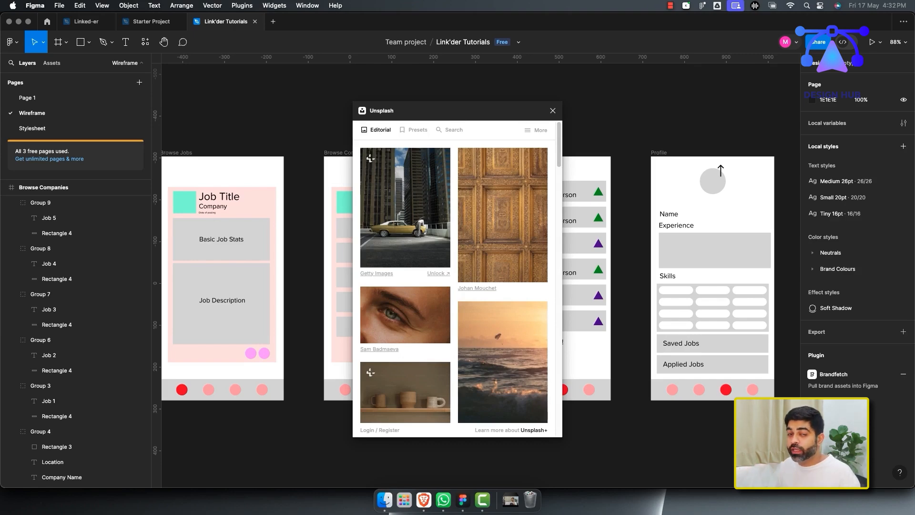
Browse the Unsplash editorial photos, search for the suggested topic "animal" and look through the pictures
{"action": "scroll", "coordinate": [454, 282], "scroll_direction": "down", "scroll_amount": 15}
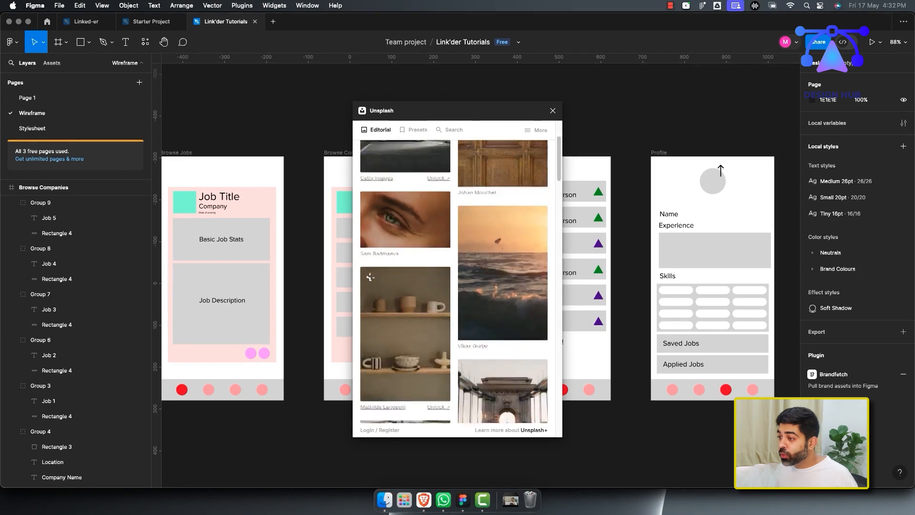
{"action": "scroll", "coordinate": [454, 281], "scroll_direction": "down", "scroll_amount": 15}
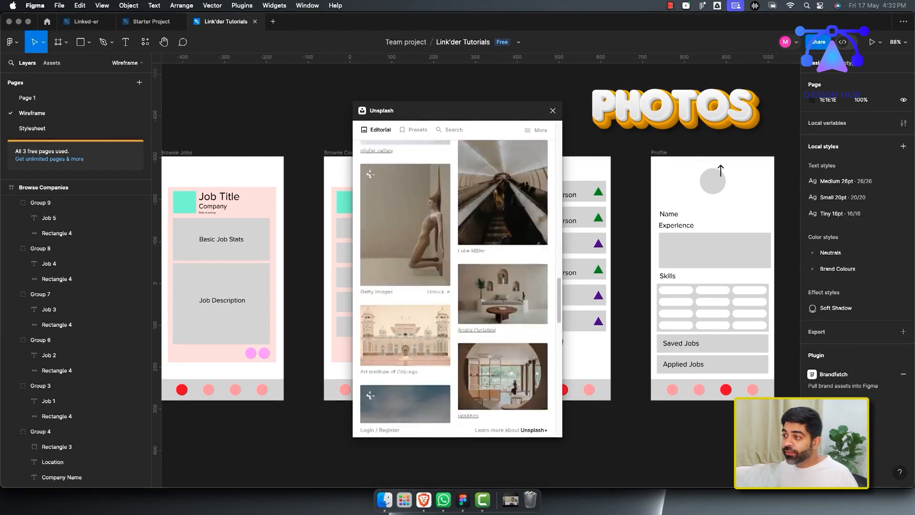
{"action": "left_click", "coordinate": [449, 130]}
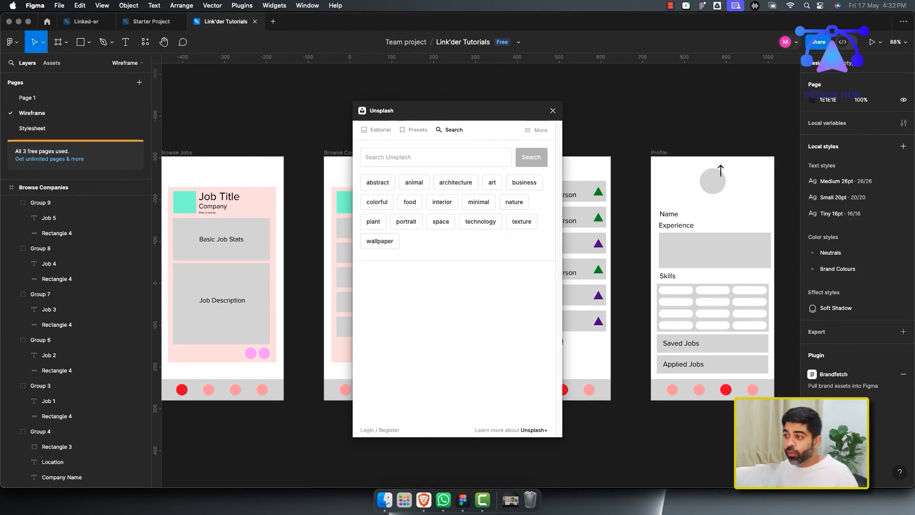
{"action": "left_click", "coordinate": [413, 182]}
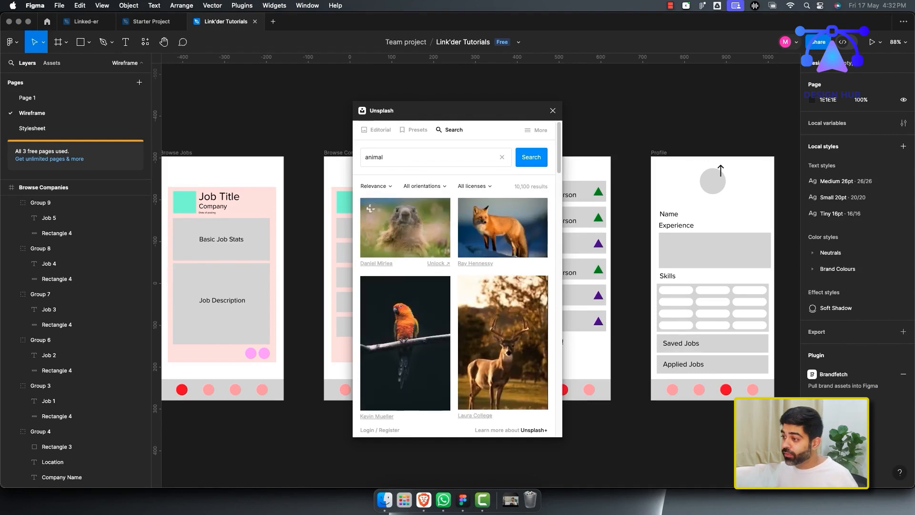
{"action": "scroll", "coordinate": [371, 208], "scroll_direction": "down", "scroll_amount": 8}
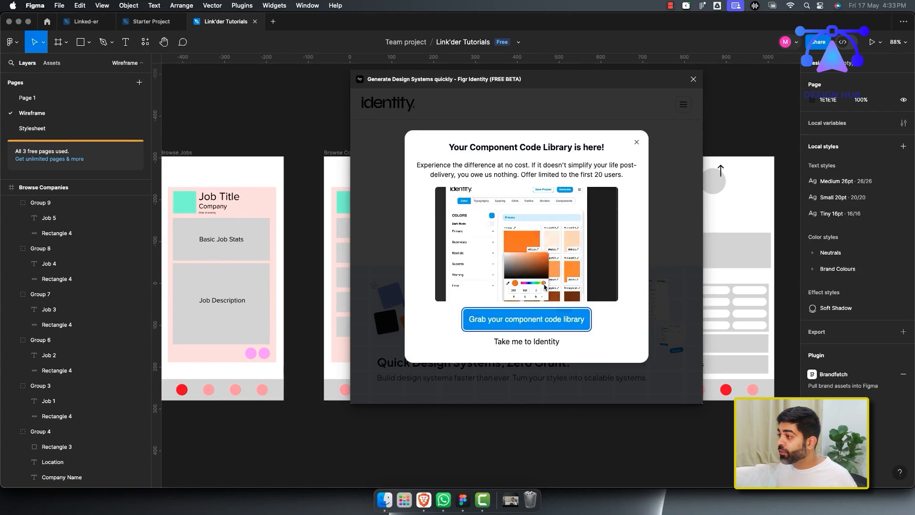
Dismiss the code library offer and create a Figr Identity project, entering Linkeder as its name and deleting one character from it
{"action": "key", "text": "Escape"}
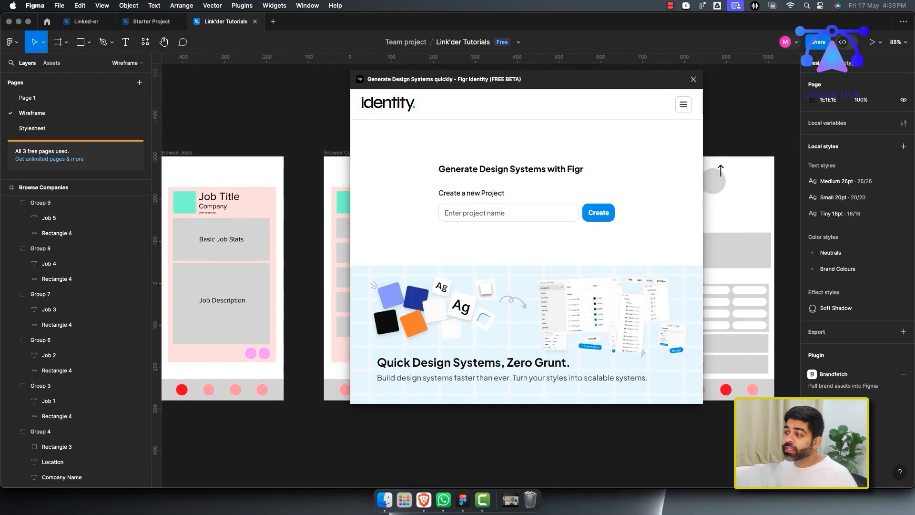
{"action": "left_click_drag", "start_coordinate": [526, 79], "coordinate": [471, 80]}
{"action": "left_click", "coordinate": [453, 213]}
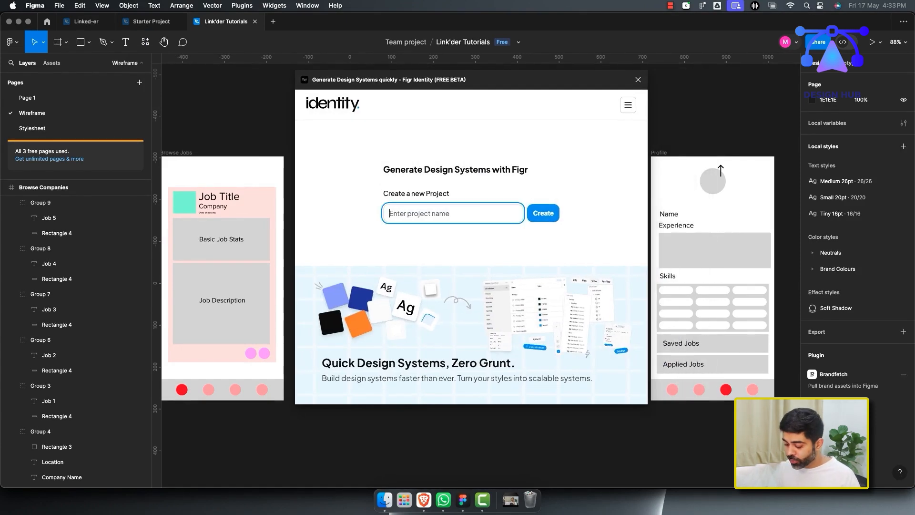
{"action": "type", "text": "LinkedIn"}
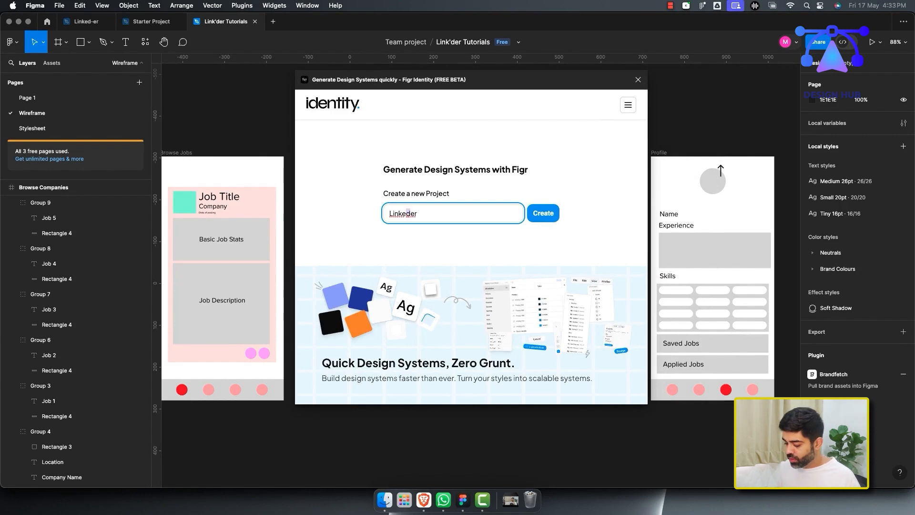
{"action": "left_click", "coordinate": [408, 213]}
{"action": "key", "text": "BackSpace"}
{"action": "key", "text": "Return"}
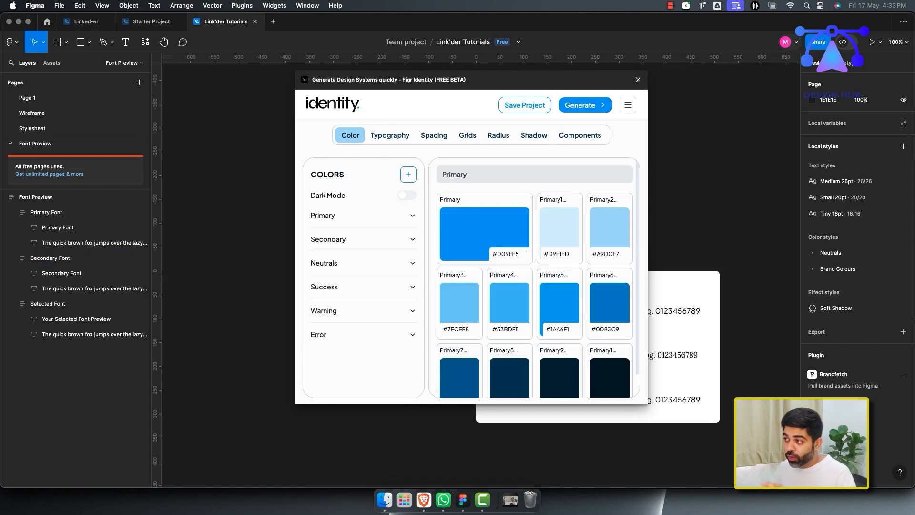
Look through the design system's typography, spacing, grids, radius, shadow and component settings
{"action": "left_click", "coordinate": [390, 135]}
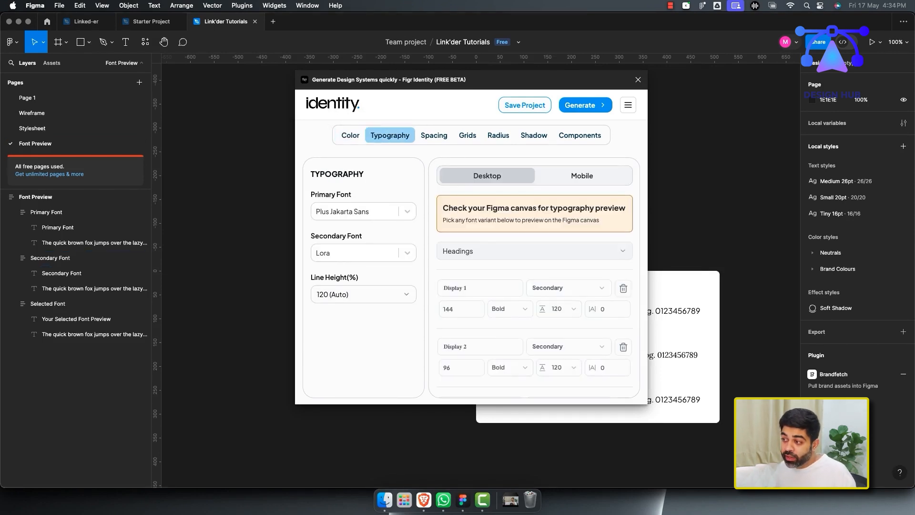
{"action": "left_click", "coordinate": [434, 135]}
{"action": "left_click", "coordinate": [468, 135]}
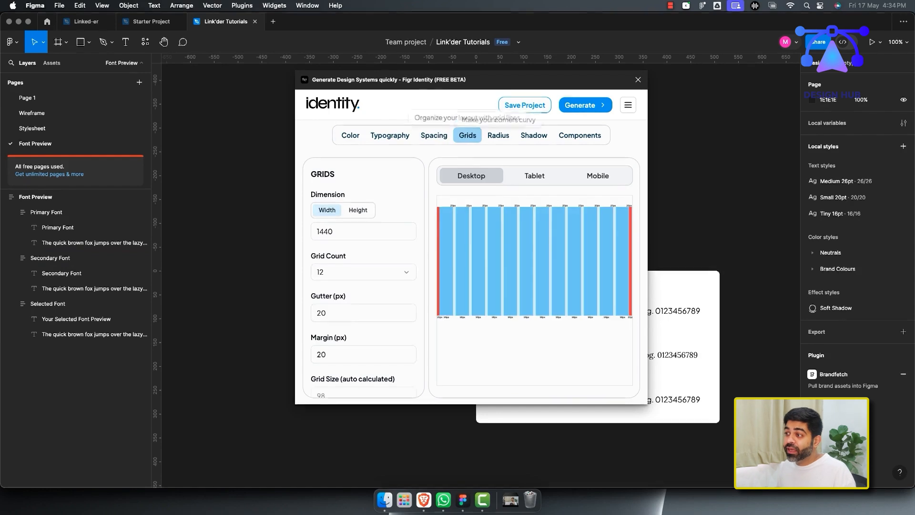
{"action": "left_click", "coordinate": [499, 135]}
{"action": "left_click", "coordinate": [534, 135]}
{"action": "left_click", "coordinate": [580, 135]}
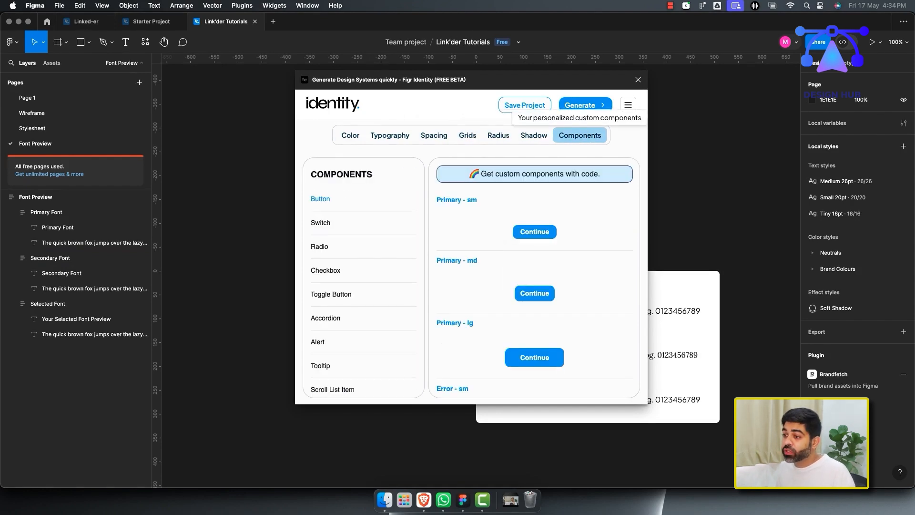
Look through the list of components and preview the Calendar and Dialog components
{"action": "scroll", "coordinate": [363, 277], "scroll_direction": "down", "scroll_amount": 12}
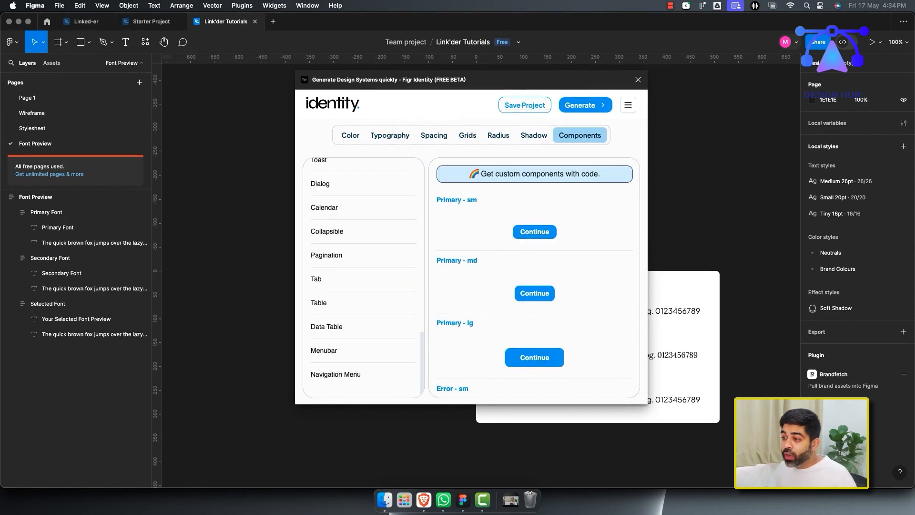
{"action": "left_click", "coordinate": [327, 231]}
{"action": "left_click", "coordinate": [324, 207]}
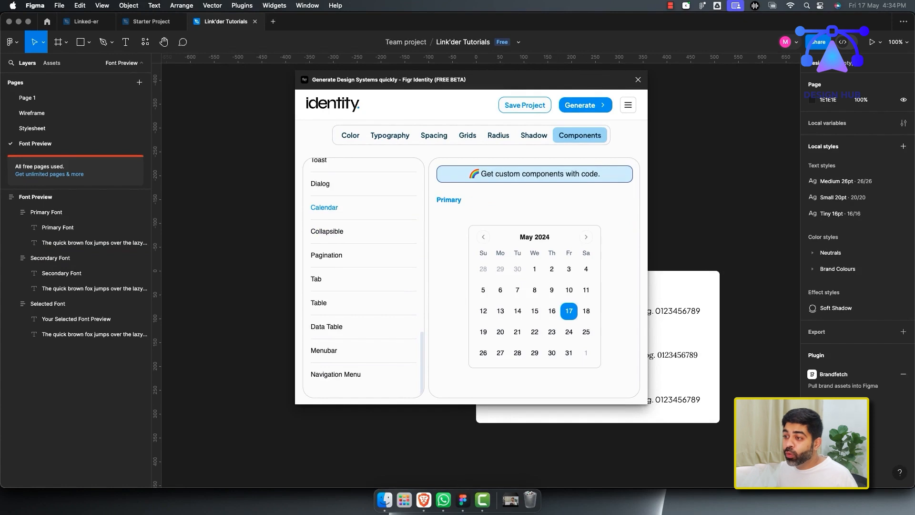
{"action": "left_click", "coordinate": [320, 183]}
{"action": "scroll", "coordinate": [363, 277], "scroll_direction": "up", "scroll_amount": 10}
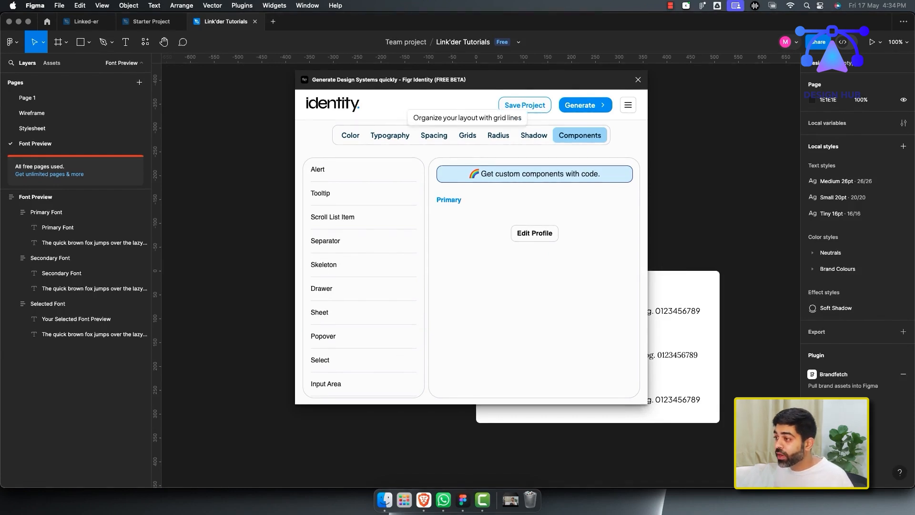
Remove the corner radius from the design system and check the button components
{"action": "left_click", "coordinate": [498, 135]}
{"action": "left_click", "coordinate": [407, 195]}
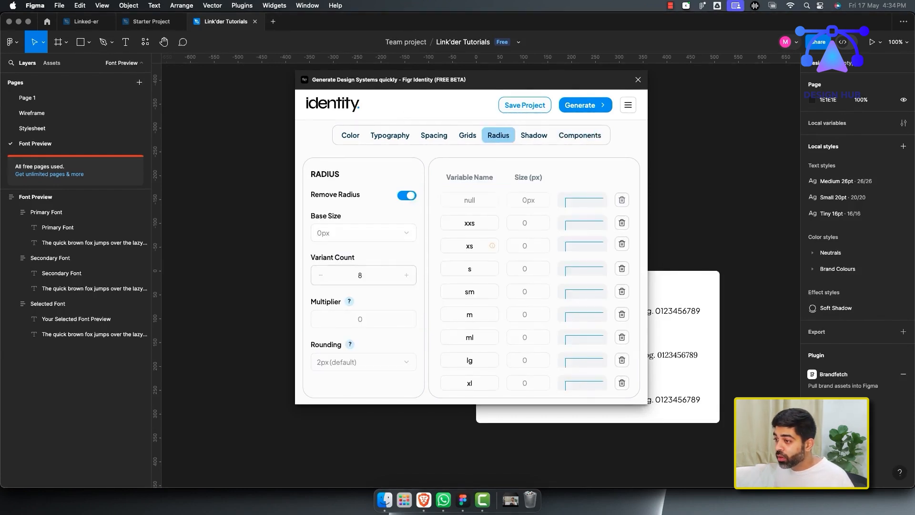
{"action": "left_click", "coordinate": [407, 195]}
{"action": "left_click", "coordinate": [407, 195]}
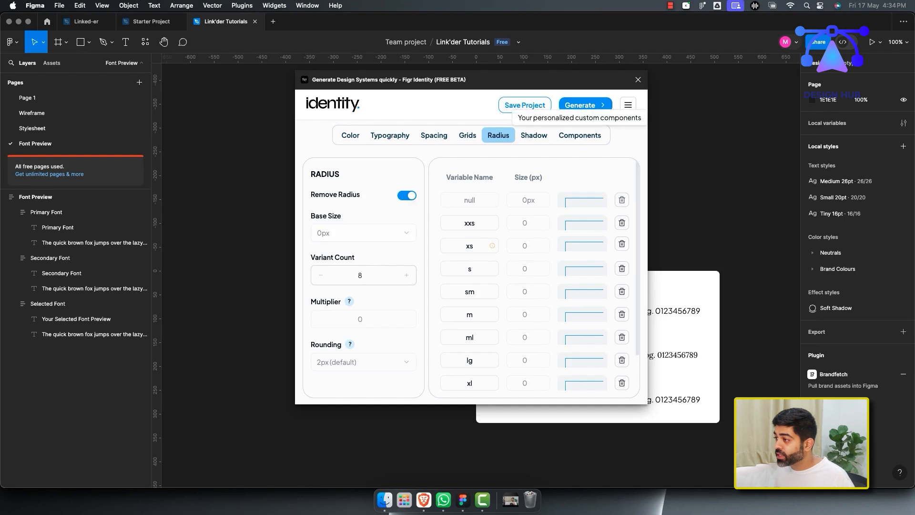
{"action": "left_click", "coordinate": [580, 135]}
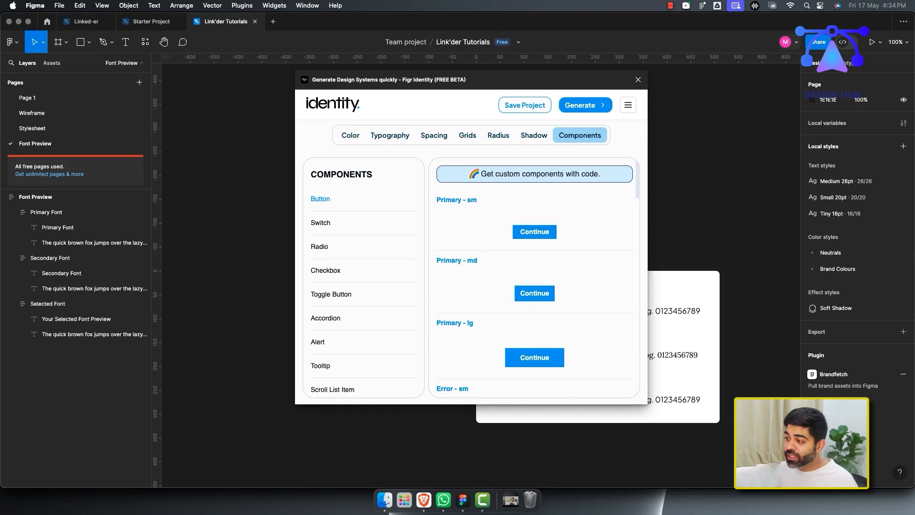
{"action": "scroll", "coordinate": [534, 278], "scroll_direction": "down", "scroll_amount": 15}
Try orange #f53d00 as the design system's primary colour
{"action": "left_click", "coordinate": [350, 135]}
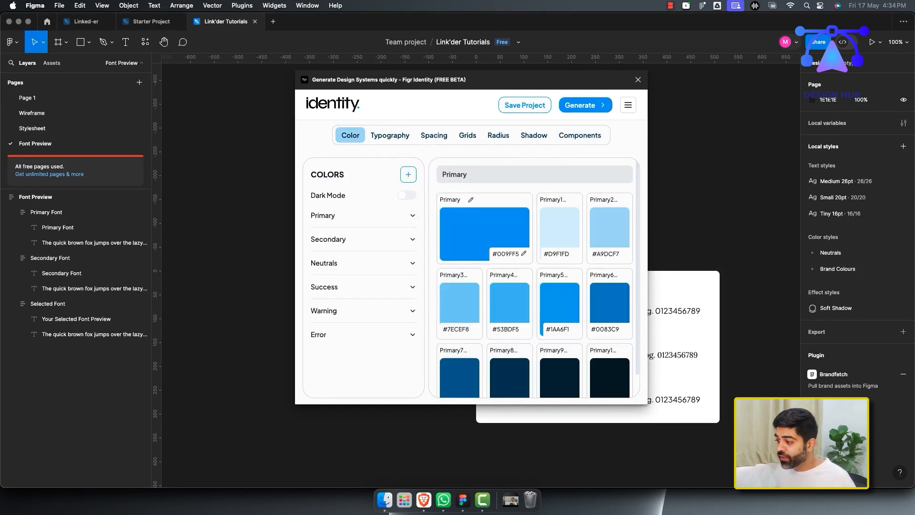
{"action": "left_click", "coordinate": [524, 253]}
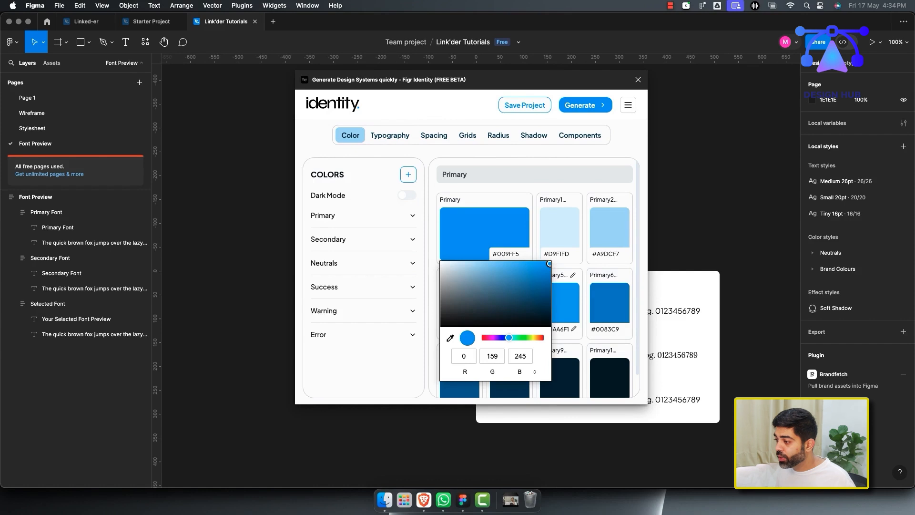
{"action": "left_click", "coordinate": [540, 338]}
{"action": "left_click", "coordinate": [432, 305]}
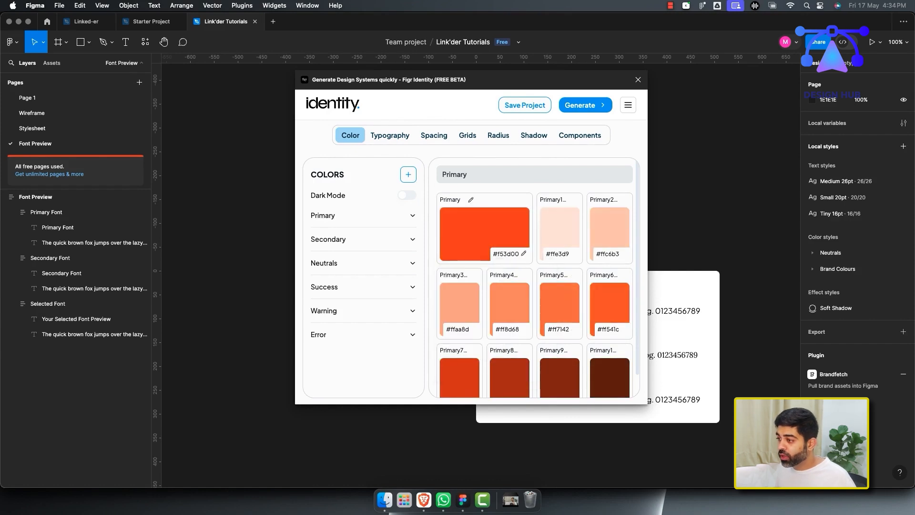
Set the design system's primary colour to cyan #00f5f1
{"action": "left_click", "coordinate": [524, 253]}
{"action": "left_click", "coordinate": [504, 338]}
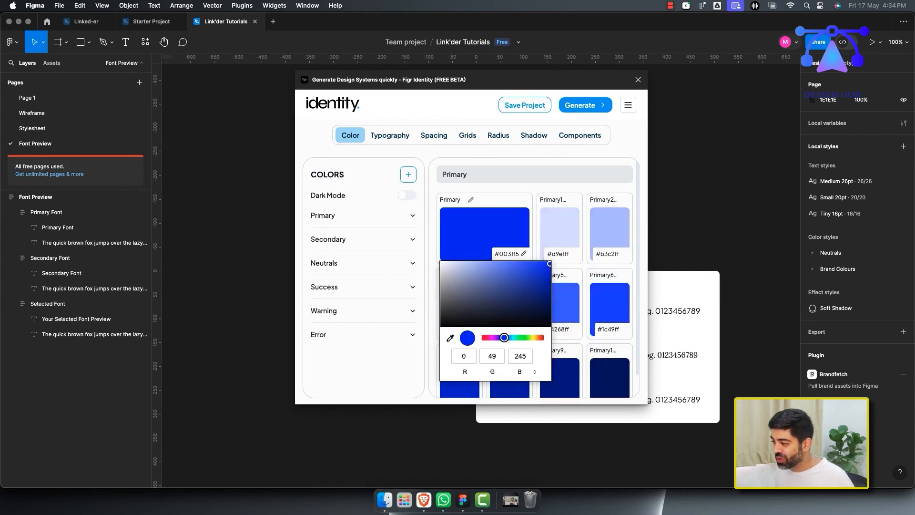
{"action": "left_click_drag", "start_coordinate": [504, 338], "coordinate": [513, 337]}
{"action": "key", "text": "Return"}
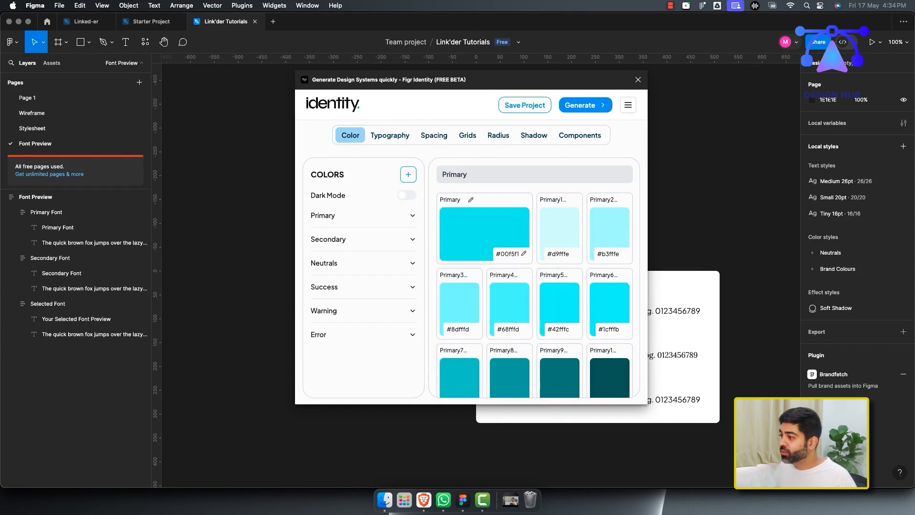
Review the button variants in the component previews, from the primary sizes down to the loading state
{"action": "left_click", "coordinate": [580, 135]}
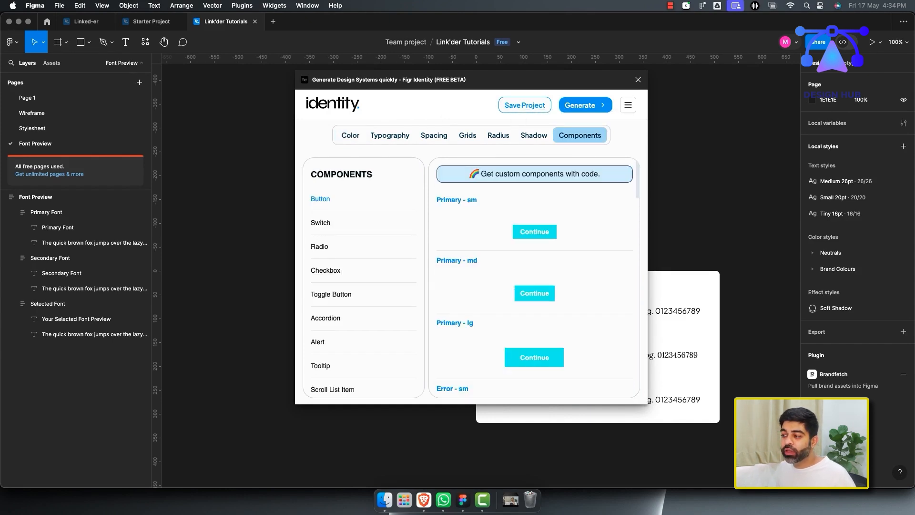
{"action": "scroll", "coordinate": [534, 277], "scroll_direction": "down", "scroll_amount": 15}
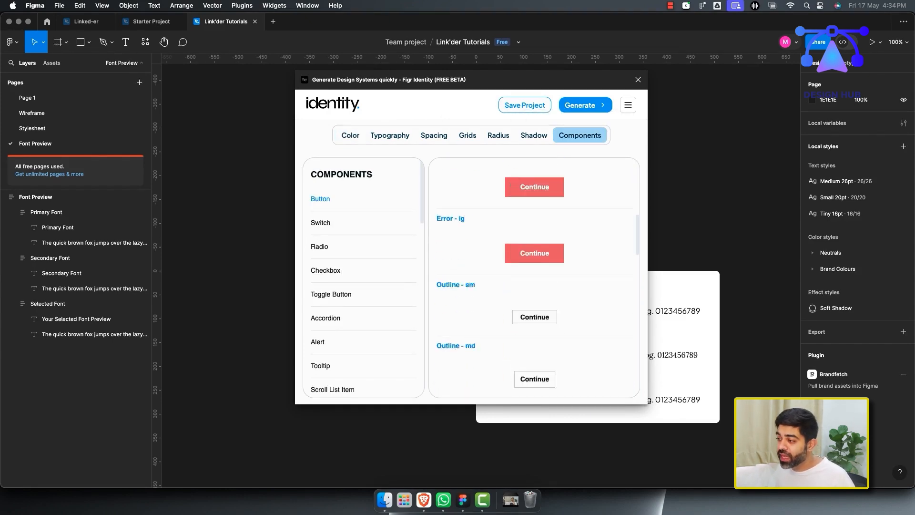
{"action": "scroll", "coordinate": [535, 277], "scroll_direction": "down", "scroll_amount": 5}
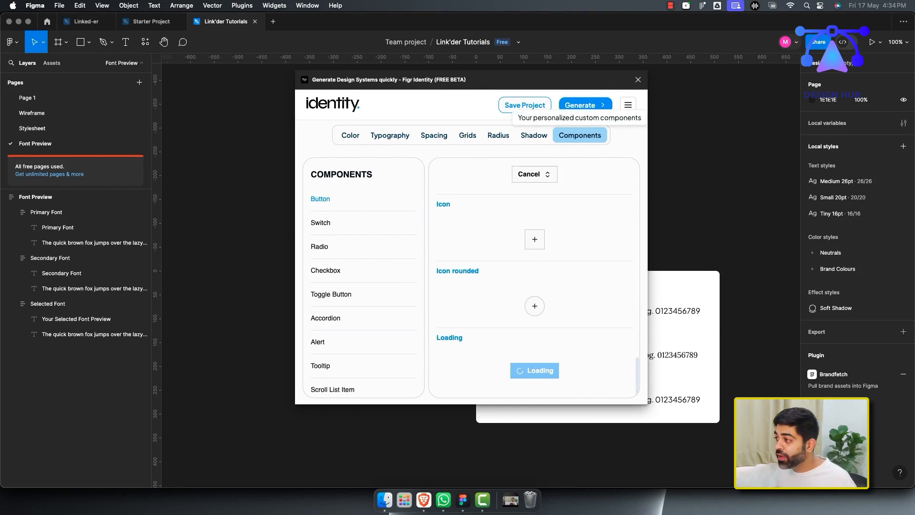
Generate the design system without saving the project and close the plugin once the export is done
{"action": "left_click", "coordinate": [586, 105]}
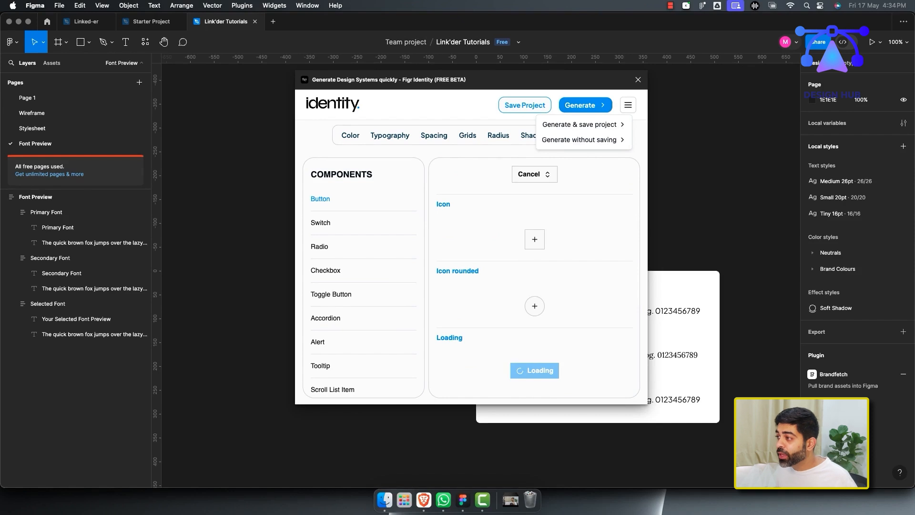
{"action": "left_click", "coordinate": [579, 139]}
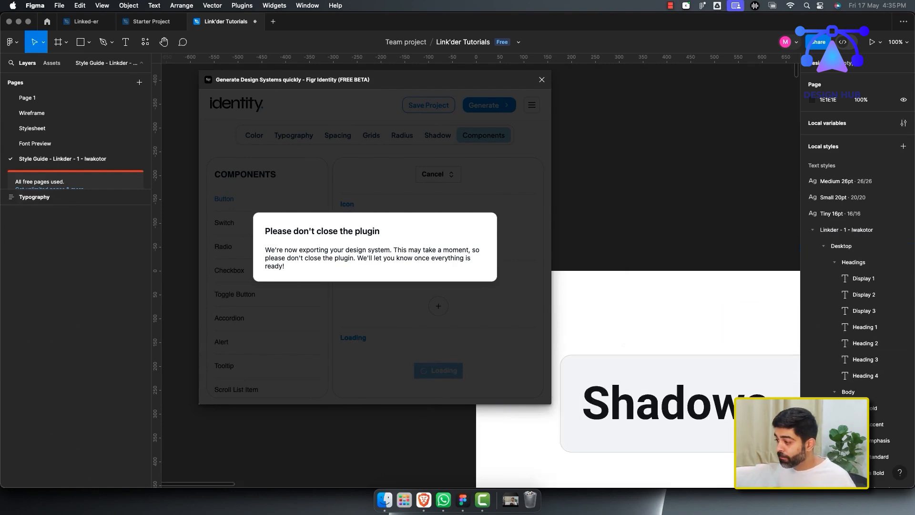
{"action": "scroll", "coordinate": [647, 330], "scroll_direction": "down", "scroll_amount": 15}
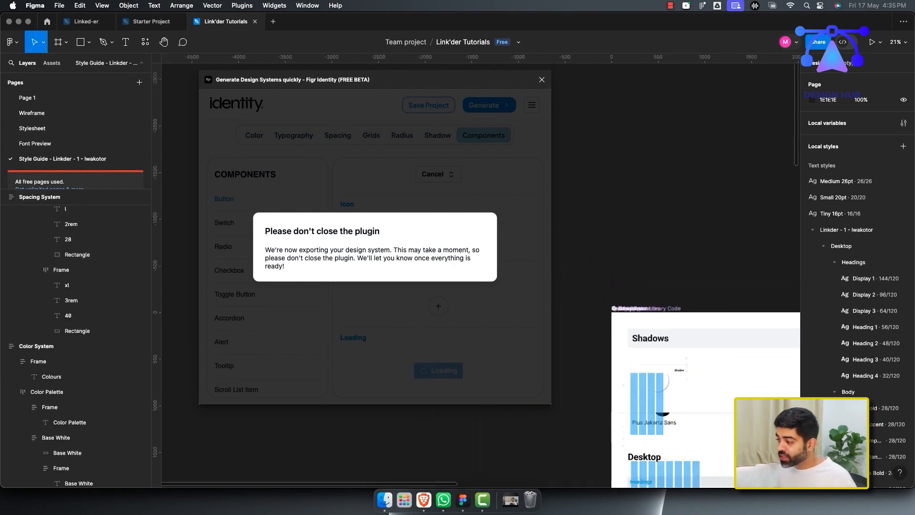
{"action": "scroll", "coordinate": [647, 330], "scroll_direction": "down", "scroll_amount": 3}
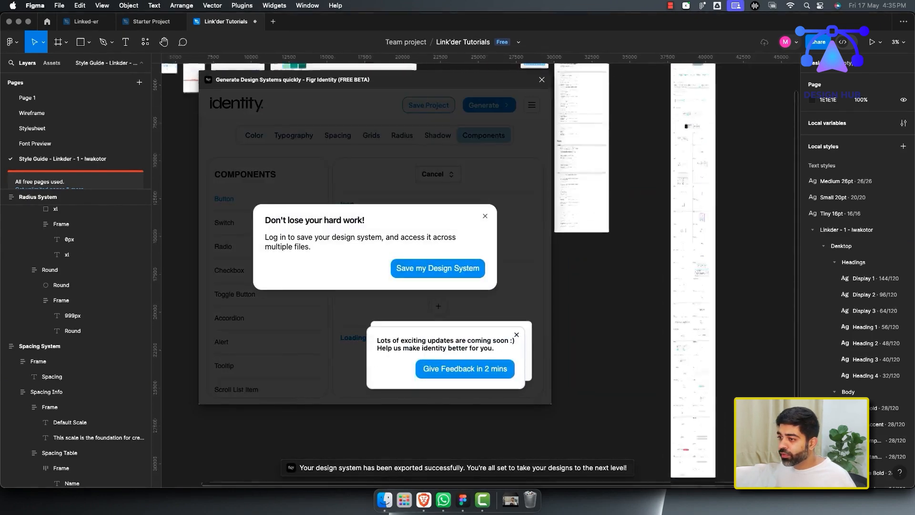
{"action": "key", "text": "Escape"}
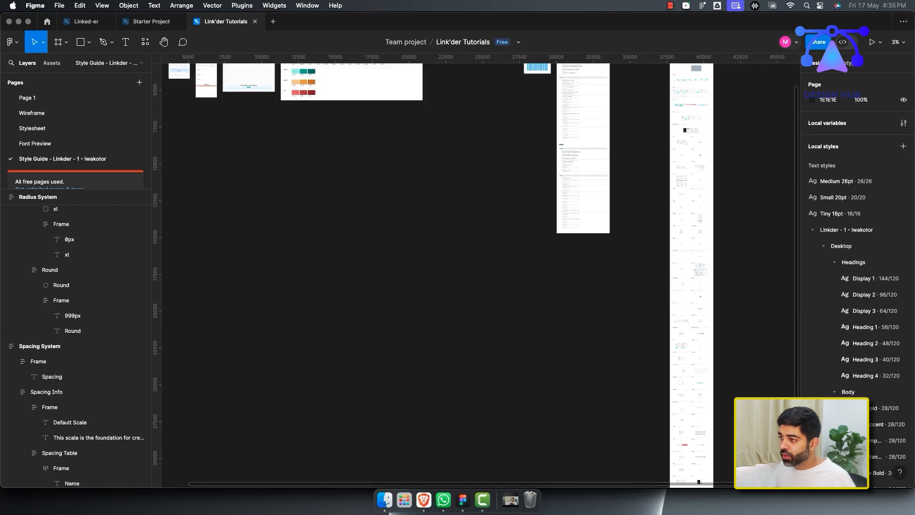
Look through the generated style guide frames, from the introduction and colour system to grid, typography, shadows and component library
{"action": "scroll", "coordinate": [480, 275], "scroll_direction": "up", "scroll_amount": 4}
{"action": "scroll", "coordinate": [481, 276], "scroll_direction": "left", "scroll_amount": 4}
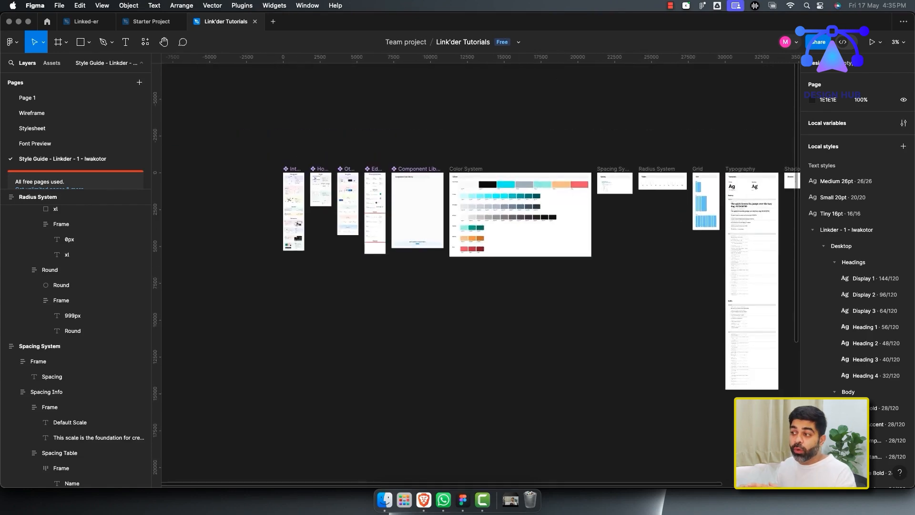
{"action": "scroll", "coordinate": [255, 232], "scroll_direction": "up", "scroll_amount": 8}
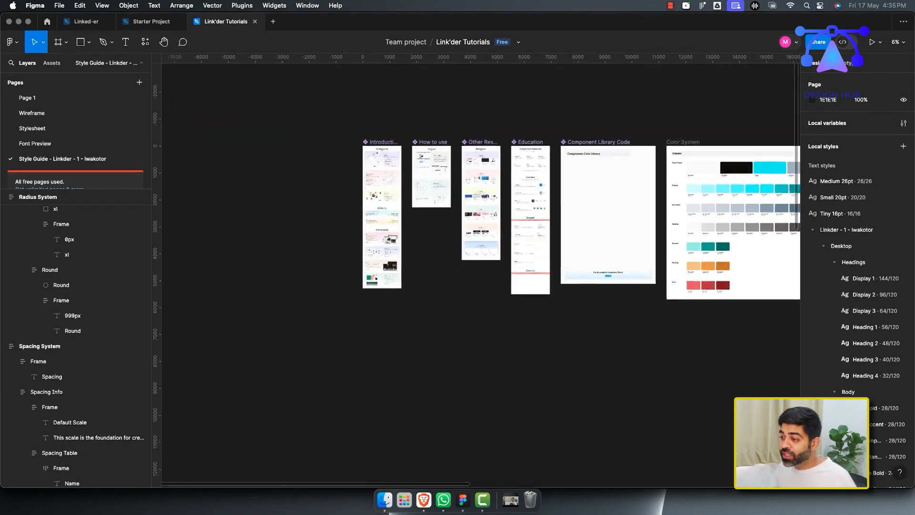
{"action": "scroll", "coordinate": [481, 275], "scroll_direction": "right", "scroll_amount": 10}
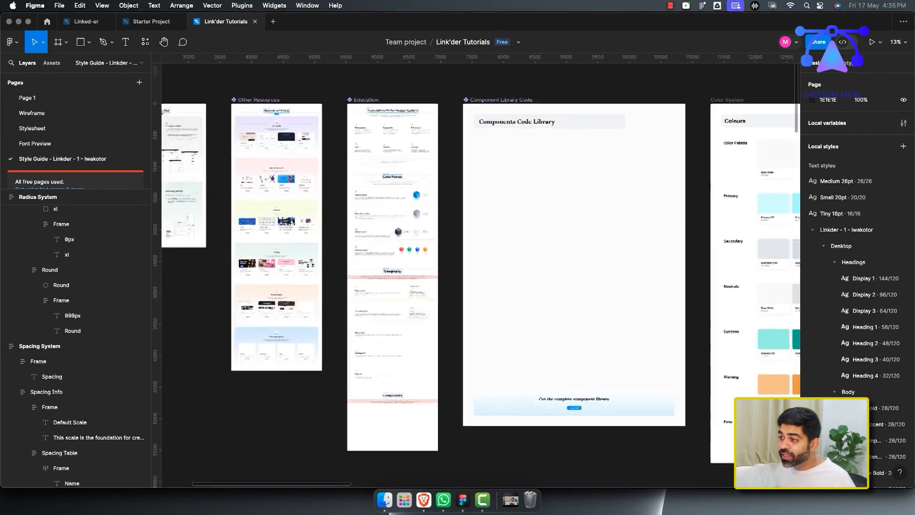
{"action": "scroll", "coordinate": [480, 276], "scroll_direction": "right", "scroll_amount": 8}
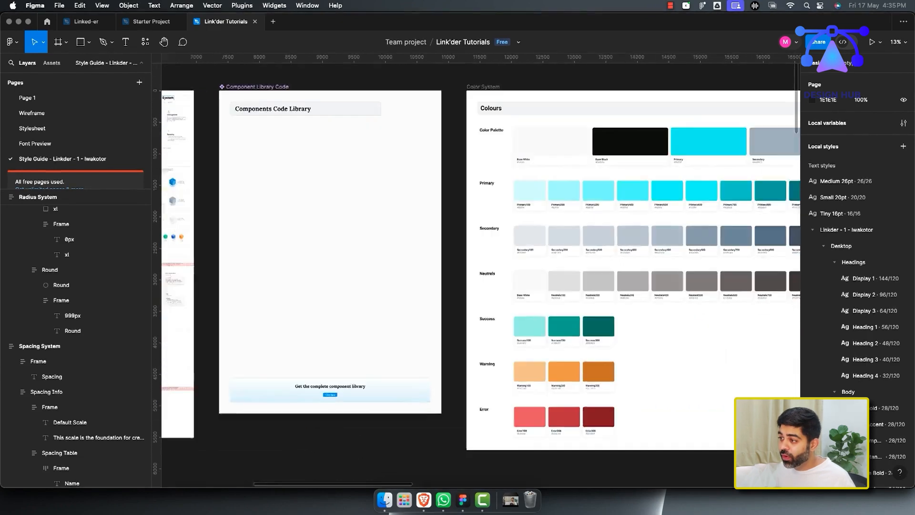
{"action": "scroll", "coordinate": [481, 275], "scroll_direction": "right", "scroll_amount": 10}
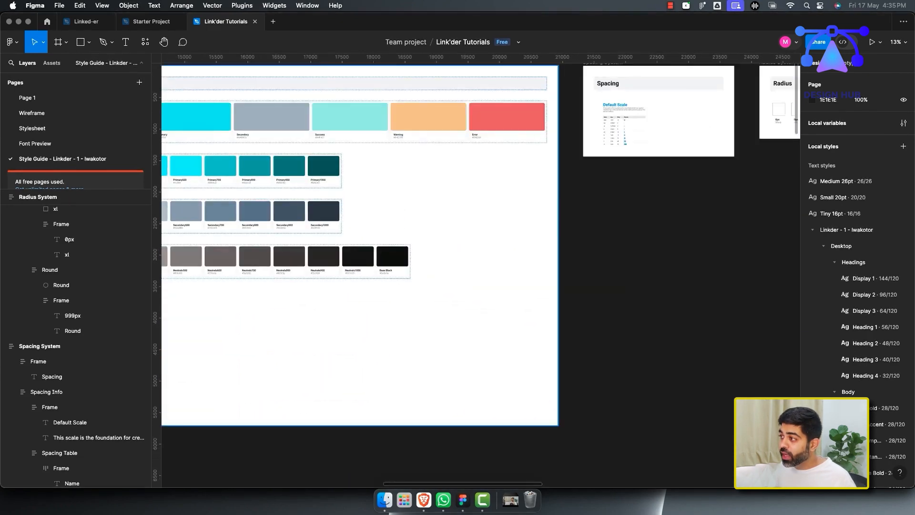
{"action": "scroll", "coordinate": [481, 276], "scroll_direction": "right", "scroll_amount": 8}
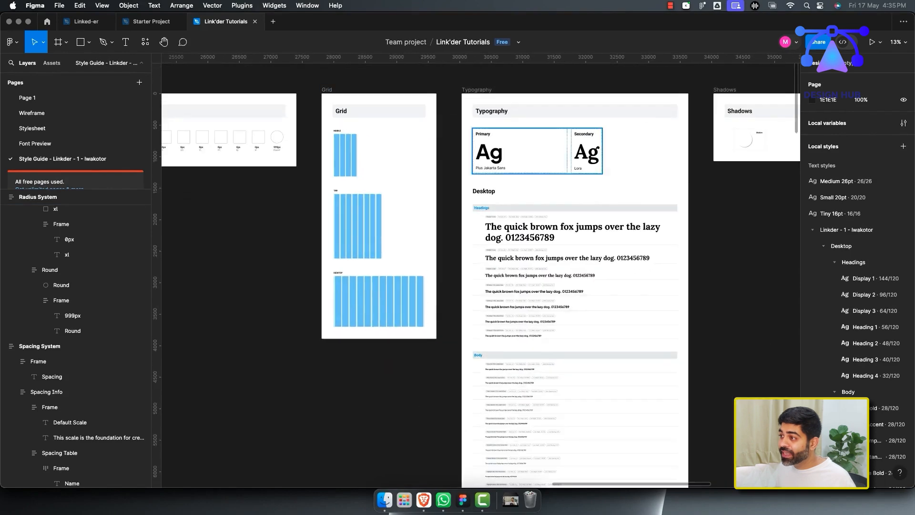
{"action": "scroll", "coordinate": [476, 275], "scroll_direction": "down", "scroll_amount": 5}
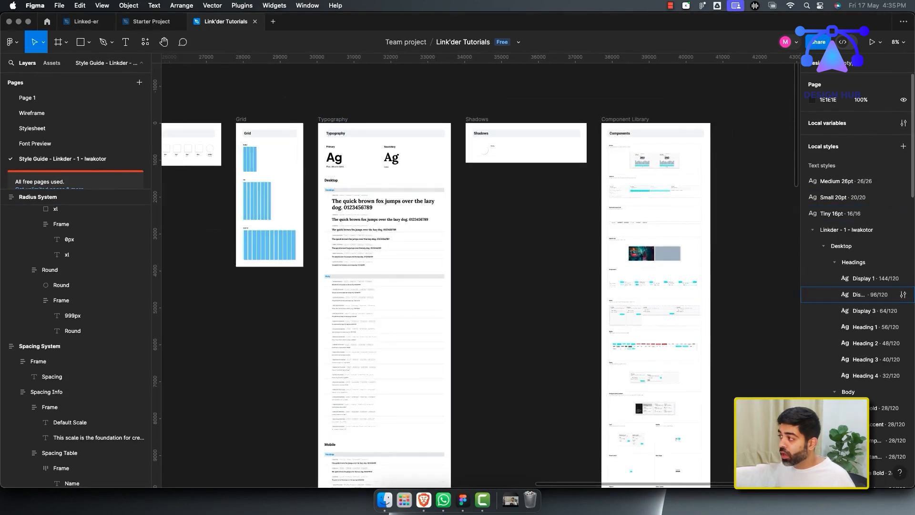
Examine the local styles, expanding and collapsing the Desktop and Mobile text styles, Brand Colours and the Linkder effect styles
{"action": "scroll", "coordinate": [857, 294], "scroll_direction": "down", "scroll_amount": 2}
{"action": "left_click", "coordinate": [824, 202]}
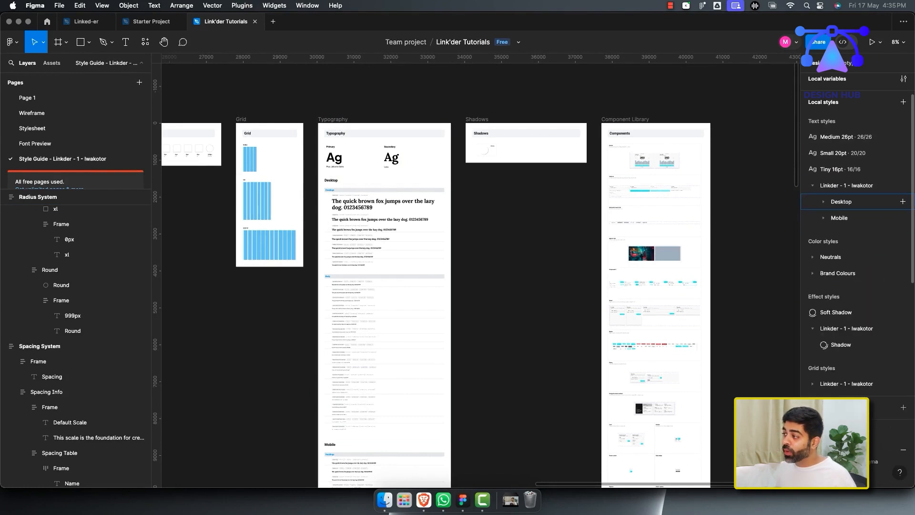
{"action": "left_click", "coordinate": [824, 202]}
{"action": "left_click", "coordinate": [824, 202]}
{"action": "left_click", "coordinate": [840, 218]}
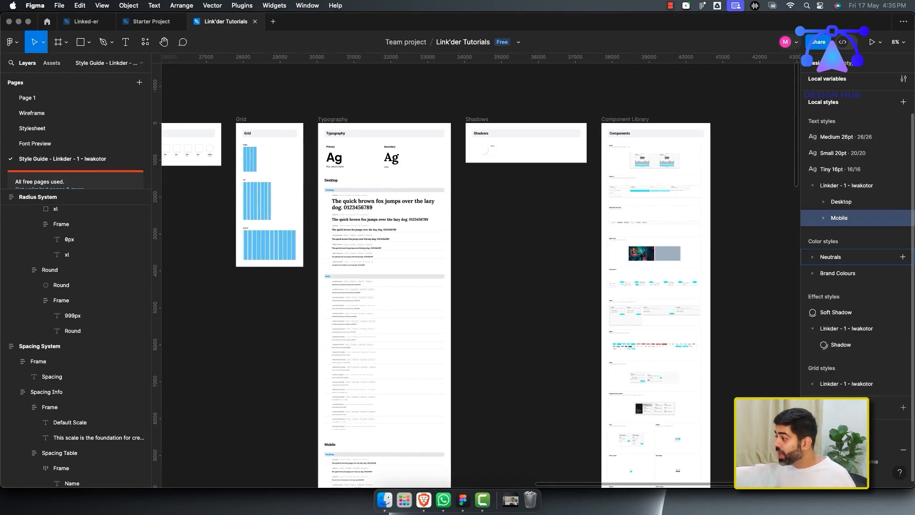
{"action": "left_click", "coordinate": [824, 274]}
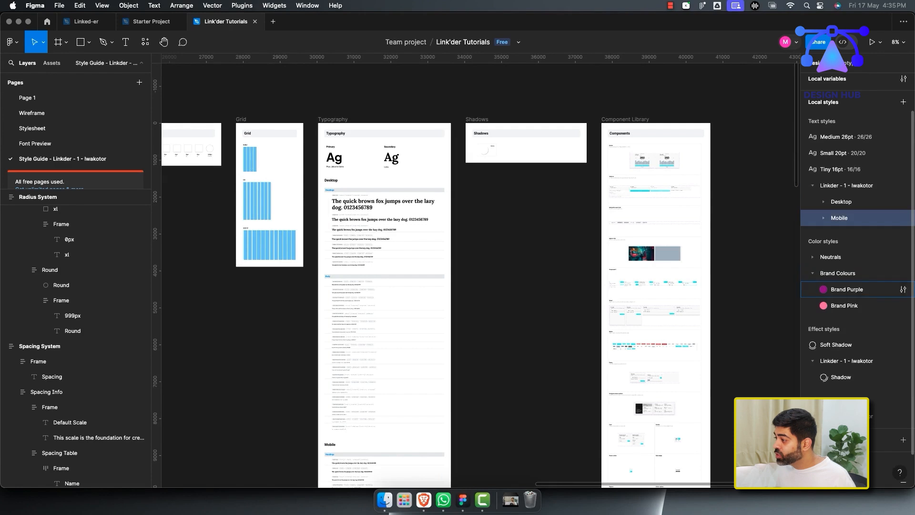
{"action": "left_click", "coordinate": [824, 273]}
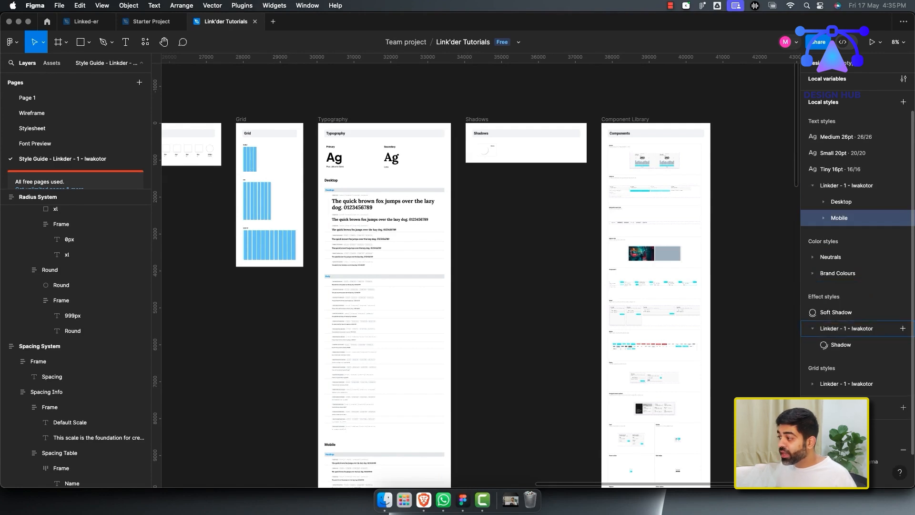
{"action": "double_click", "coordinate": [813, 329]}
{"action": "left_click", "coordinate": [813, 328]}
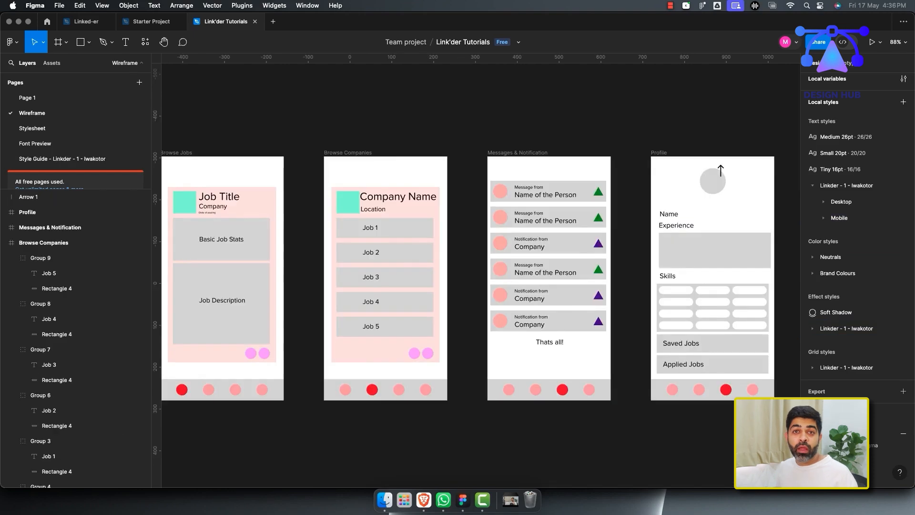
Open the Content Reel plugin over the wireframe, view its Full Name text strings and return to the favourites
{"action": "left_click", "coordinate": [145, 42]}
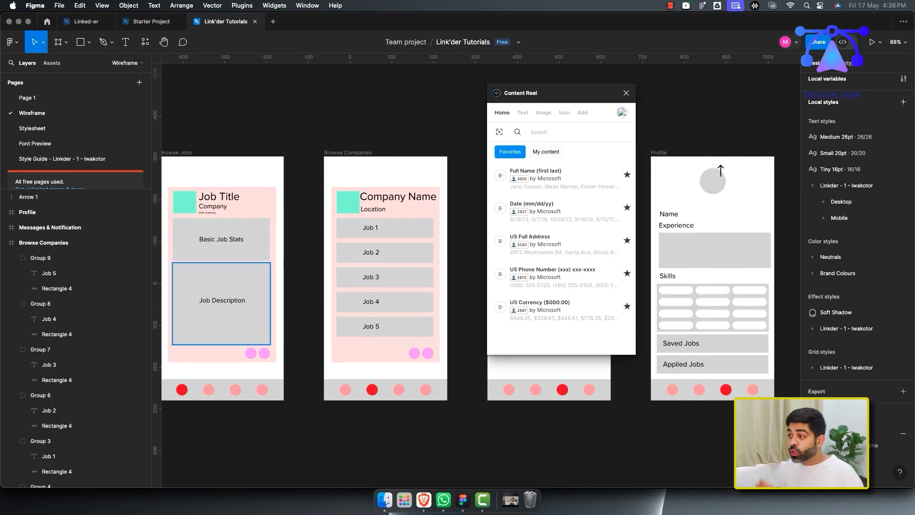
{"action": "left_click_drag", "start_coordinate": [562, 93], "coordinate": [533, 93]}
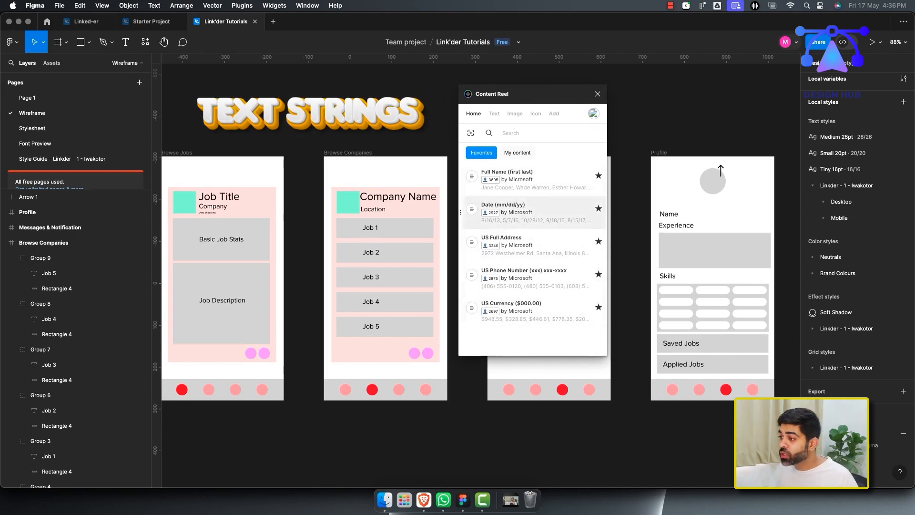
{"action": "left_click", "coordinate": [532, 180]}
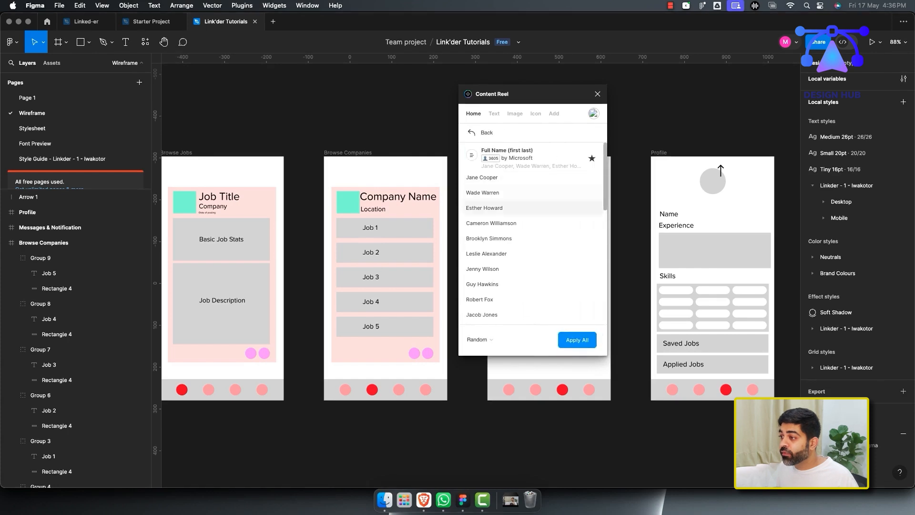
{"action": "left_click", "coordinate": [481, 132]}
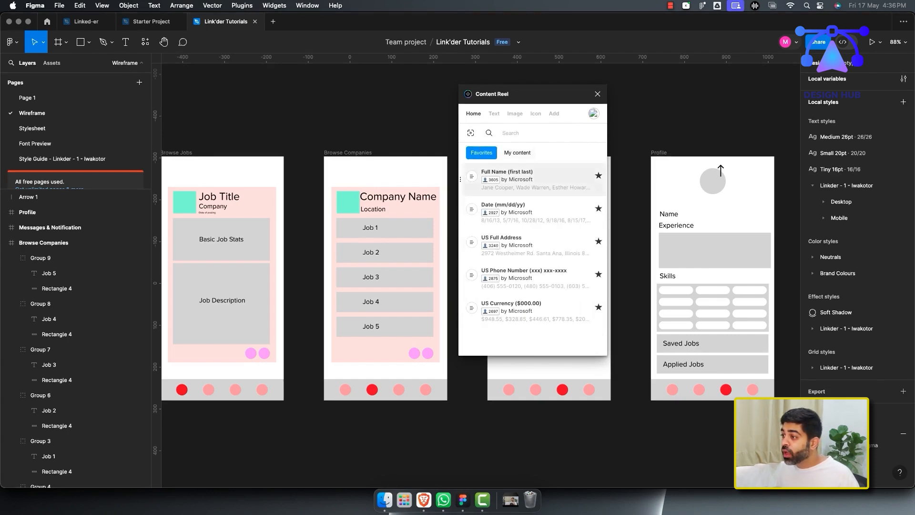
Browse through the whole Full Name (first last) list once more and return to the favourites
{"action": "left_click", "coordinate": [532, 180]}
{"action": "scroll", "coordinate": [532, 229], "scroll_direction": "down", "scroll_amount": 5}
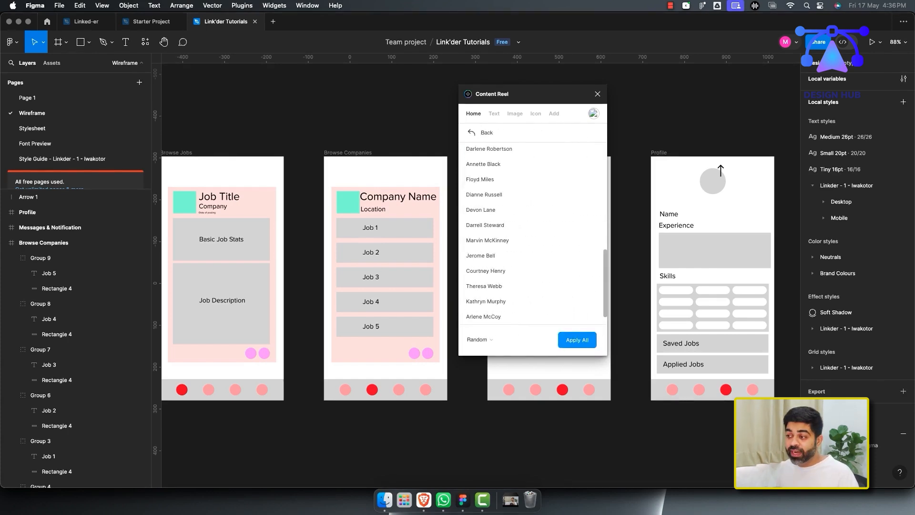
{"action": "scroll", "coordinate": [532, 193], "scroll_direction": "up", "scroll_amount": 10}
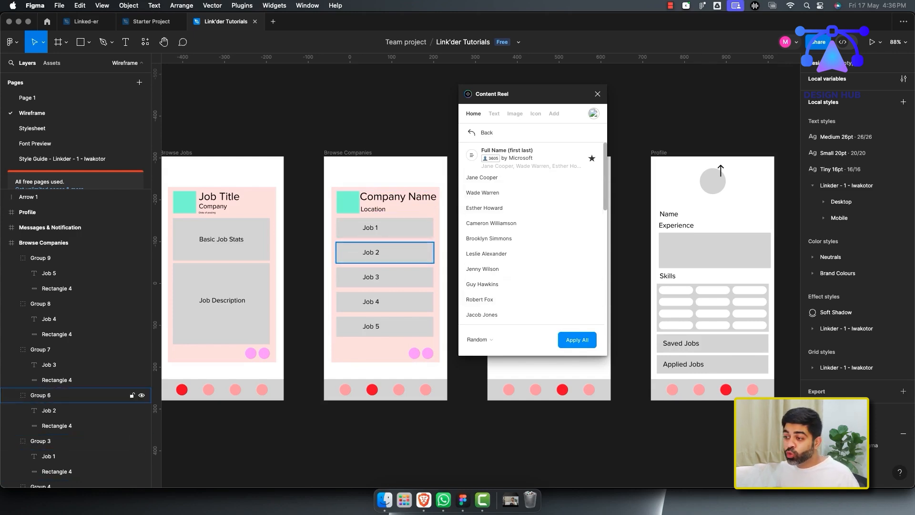
{"action": "left_click", "coordinate": [481, 133]}
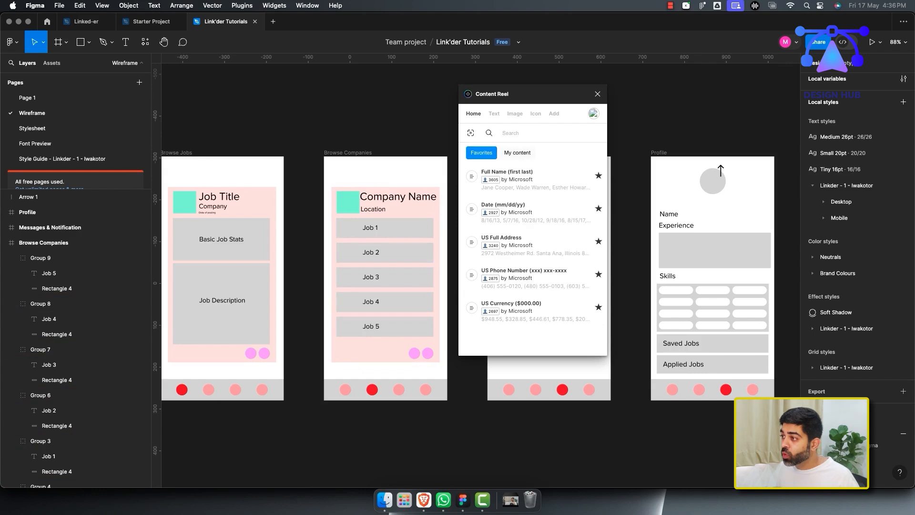
Search the plugin's text content for "job titles" and look through the J - Job Titles set
{"action": "left_click", "coordinate": [494, 113]}
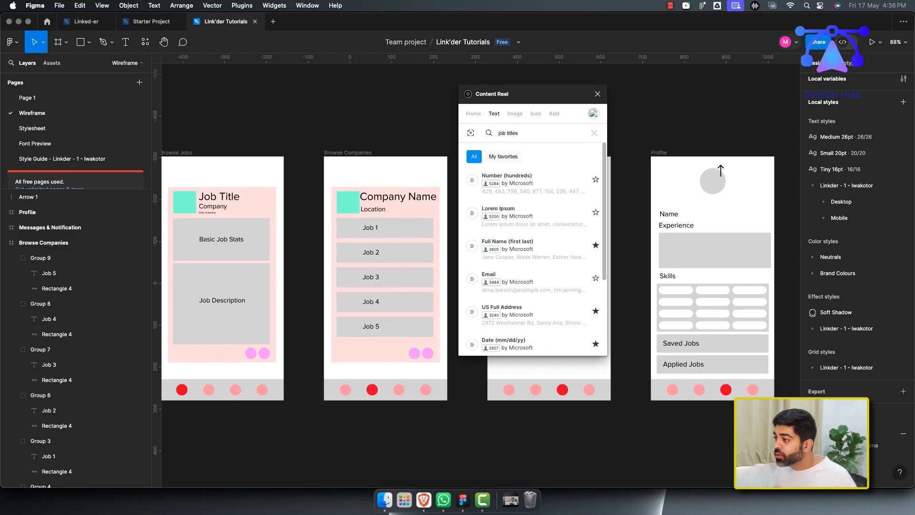
{"action": "left_click", "coordinate": [513, 133]}
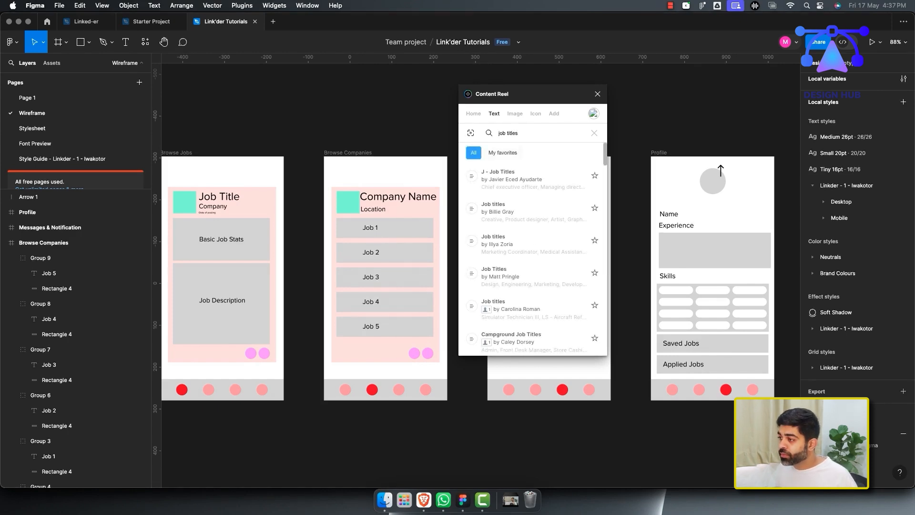
{"action": "left_click", "coordinate": [512, 180]}
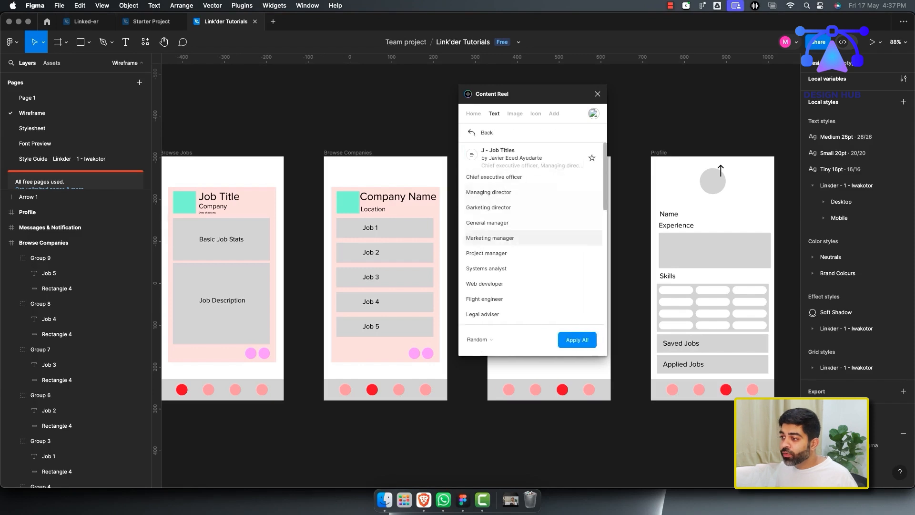
{"action": "scroll", "coordinate": [506, 177], "scroll_direction": "down", "scroll_amount": 10}
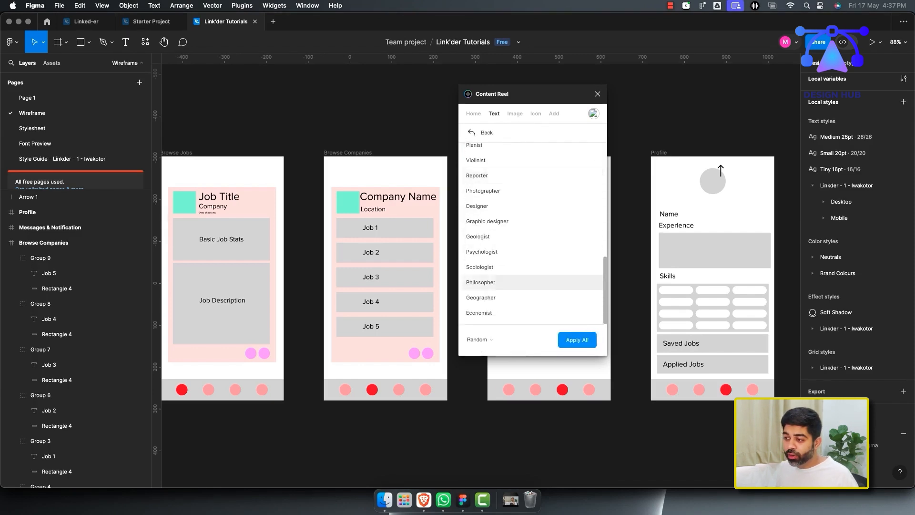
{"action": "scroll", "coordinate": [505, 282], "scroll_direction": "up", "scroll_amount": 10}
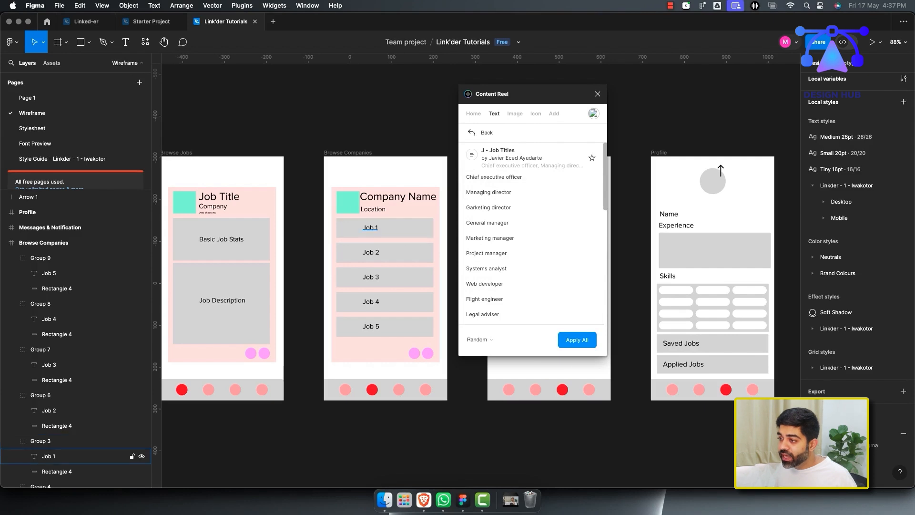
Fill the Job 1 to Job 5 labels in the Browse Companies frame with random titles from the J - Job Titles set
{"action": "left_click", "coordinate": [49, 456]}
{"action": "left_click", "coordinate": [49, 410], "text": "shift"}
{"action": "left_click", "coordinate": [49, 364], "text": "shift"}
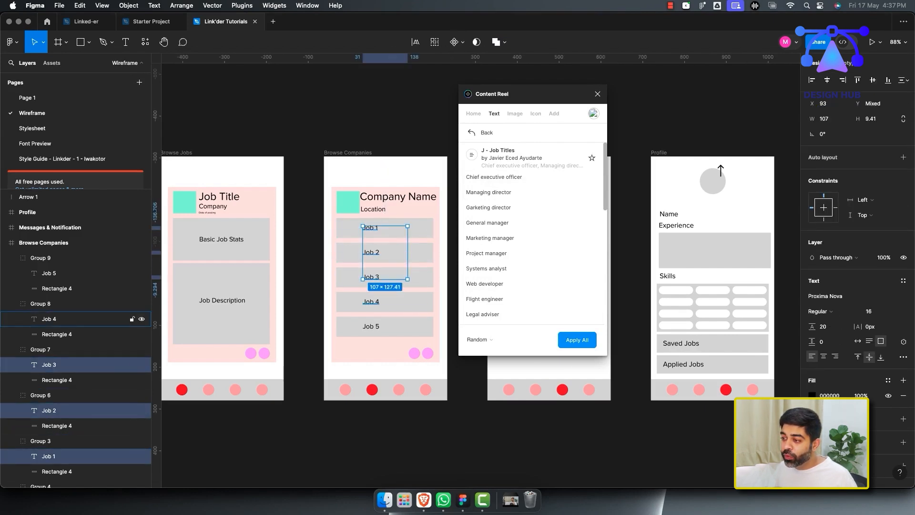
{"action": "left_click", "coordinate": [372, 301], "text": "shift+super"}
{"action": "left_click", "coordinate": [372, 326], "text": "shift+super"}
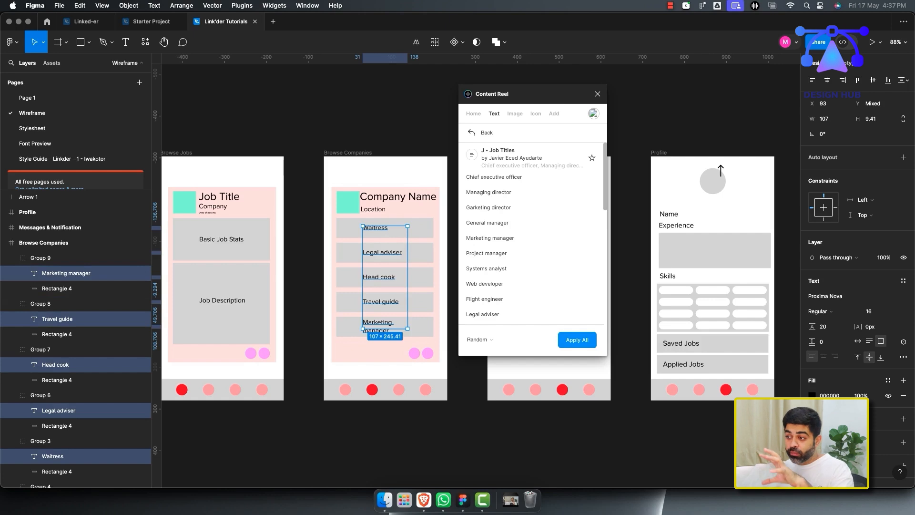
{"action": "key", "text": "Escape"}
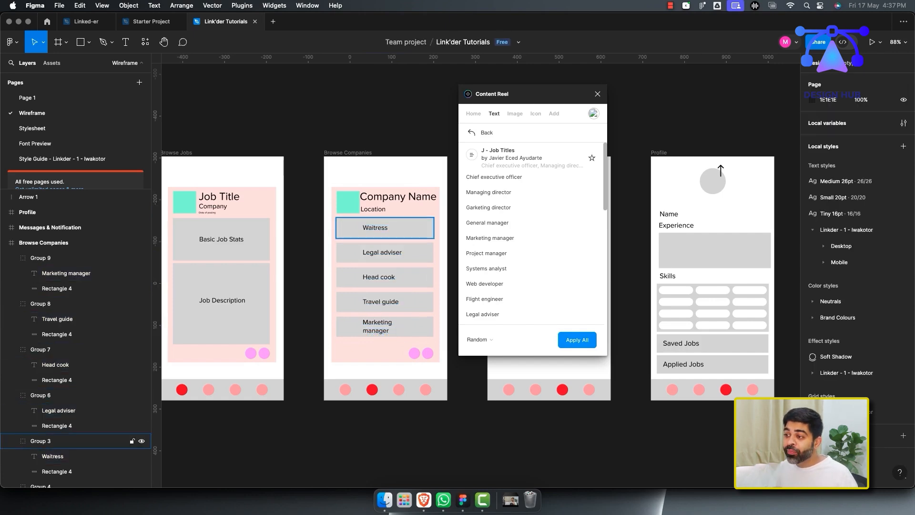
Look through the remaining job titles and view the sort order options for applying them, keeping Random
{"action": "scroll", "coordinate": [524, 237], "scroll_direction": "down", "scroll_amount": 10}
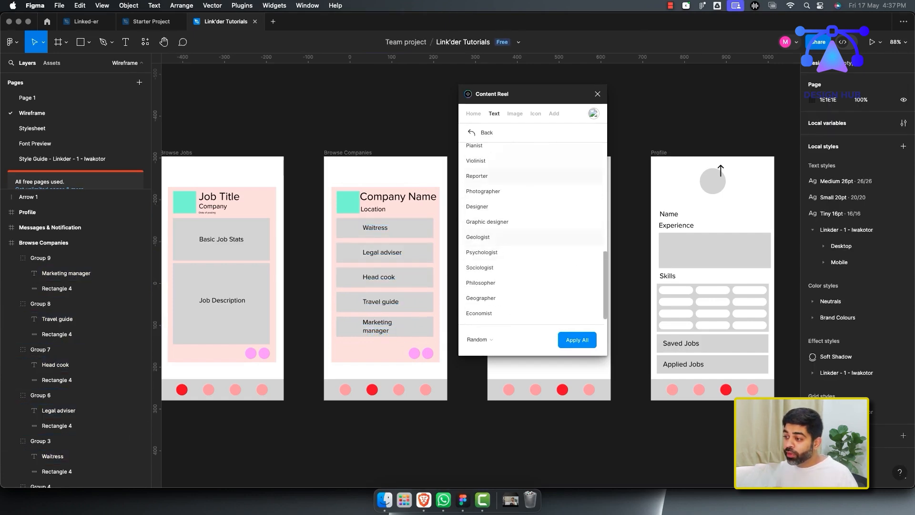
{"action": "left_click", "coordinate": [479, 339]}
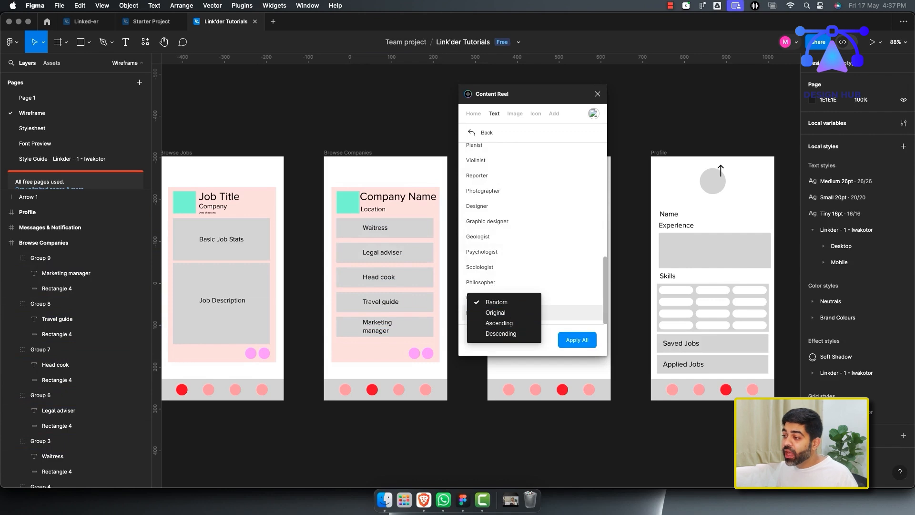
{"action": "key", "text": "Escape"}
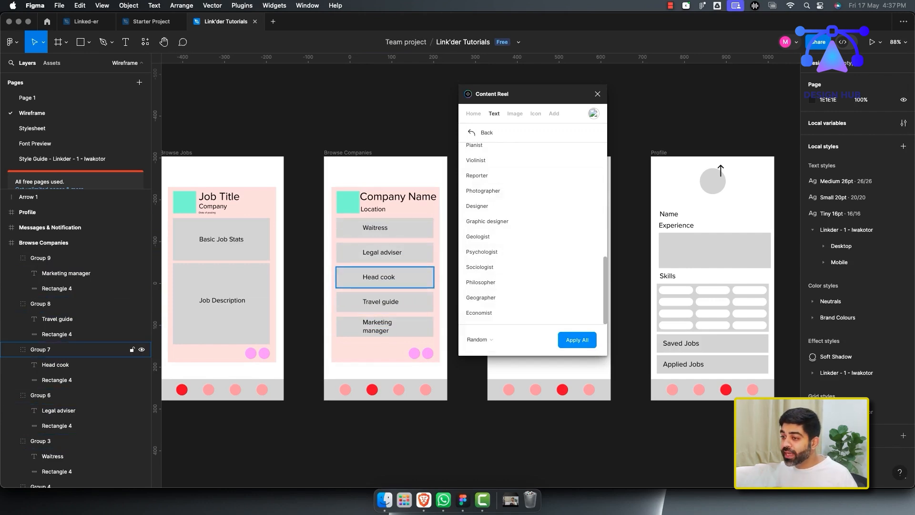
{"action": "scroll", "coordinate": [532, 301], "scroll_direction": "up", "scroll_amount": 7}
View the US Full Address strings among the favourites and return to the favourites list
{"action": "left_click", "coordinate": [474, 113]}
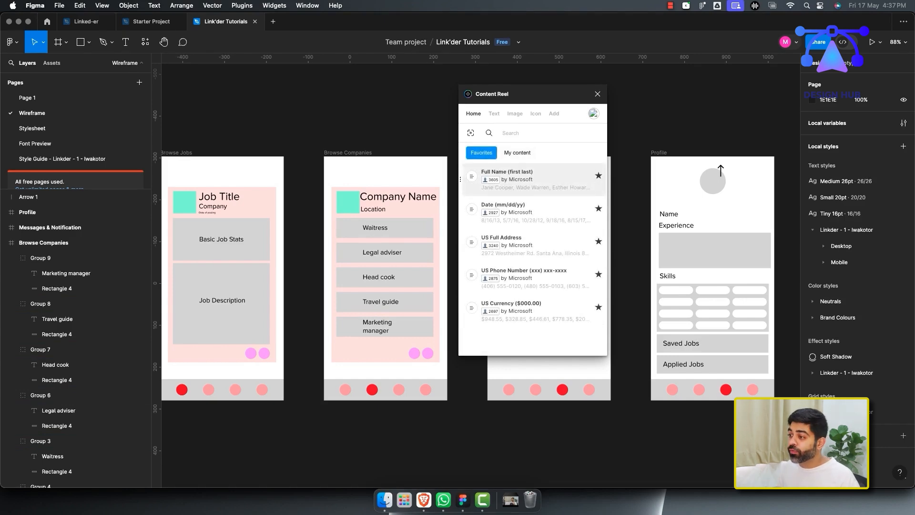
{"action": "left_click", "coordinate": [533, 243]}
{"action": "scroll", "coordinate": [532, 238], "scroll_direction": "down", "scroll_amount": 2}
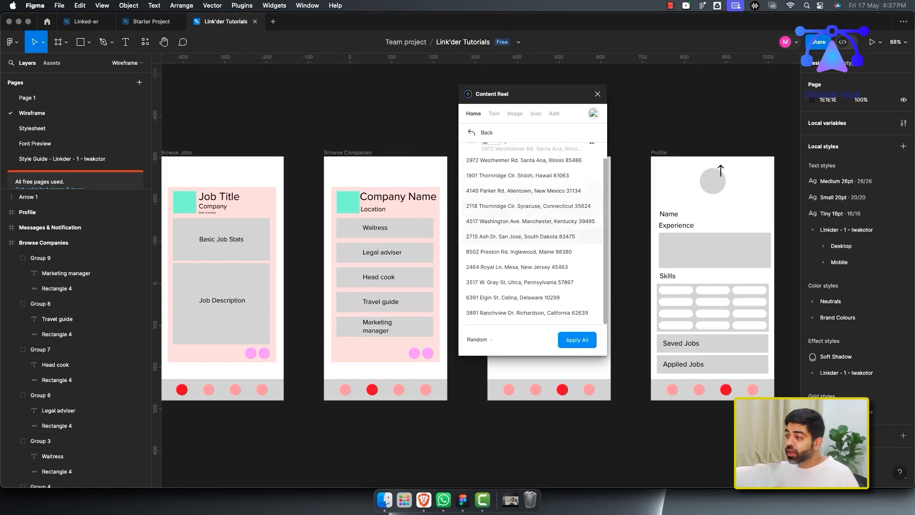
{"action": "scroll", "coordinate": [533, 236], "scroll_direction": "up", "scroll_amount": 2}
{"action": "left_click", "coordinate": [479, 132]}
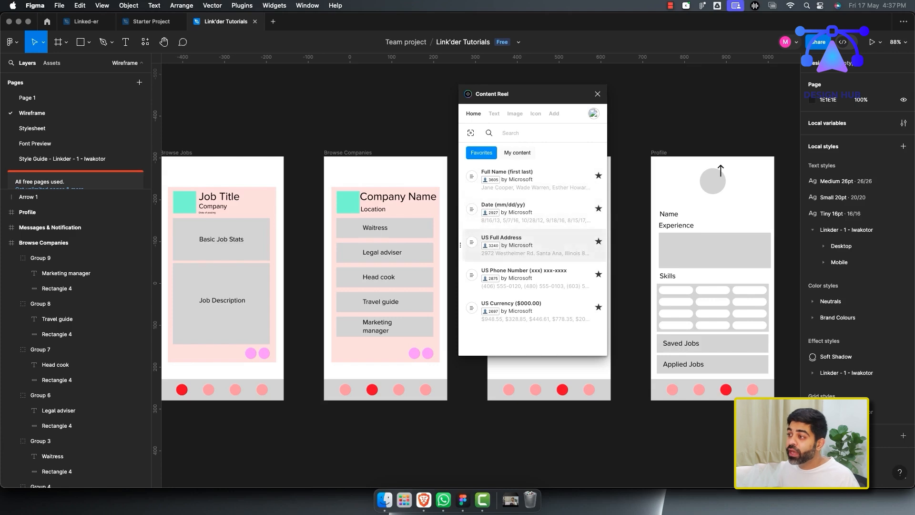
Open the form for creating custom text-based content and view its title and text content item fields
{"action": "left_click", "coordinate": [554, 113]}
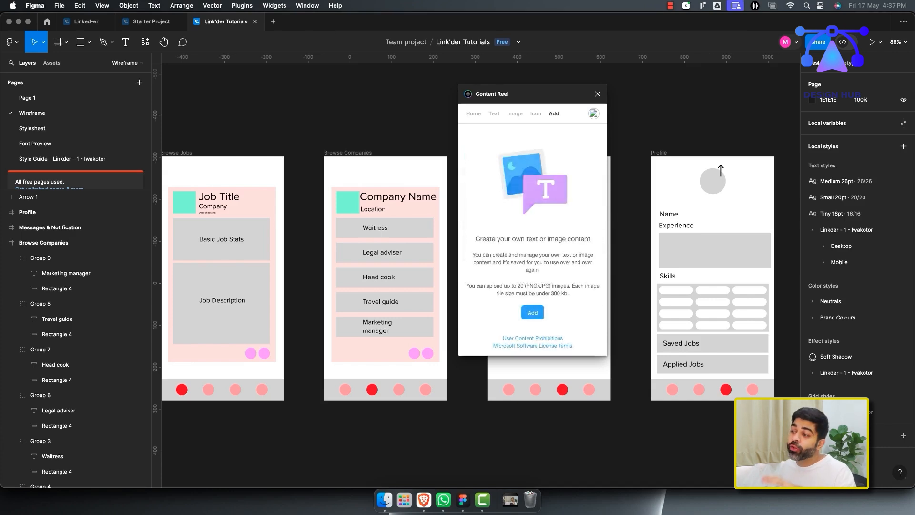
{"action": "left_click", "coordinate": [532, 312]}
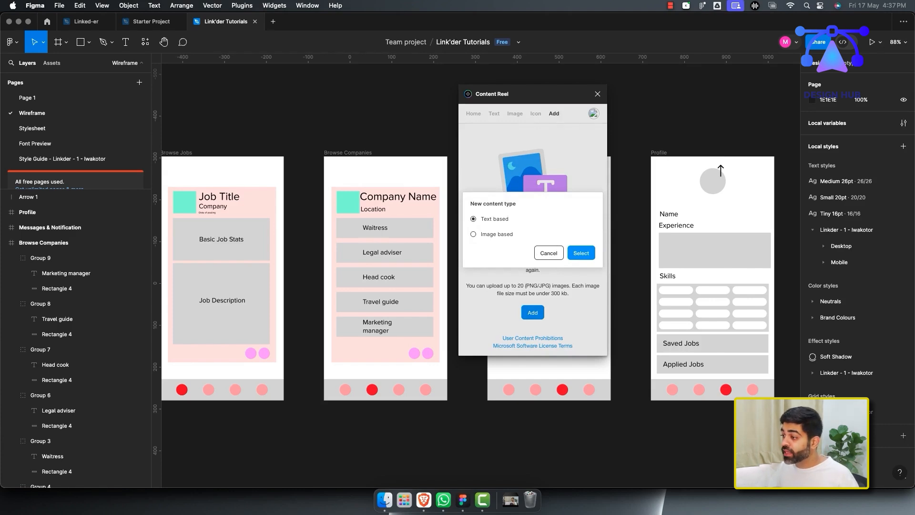
{"action": "left_click", "coordinate": [581, 253]}
{"action": "left_click", "coordinate": [532, 169]}
{"action": "left_click", "coordinate": [531, 248]}
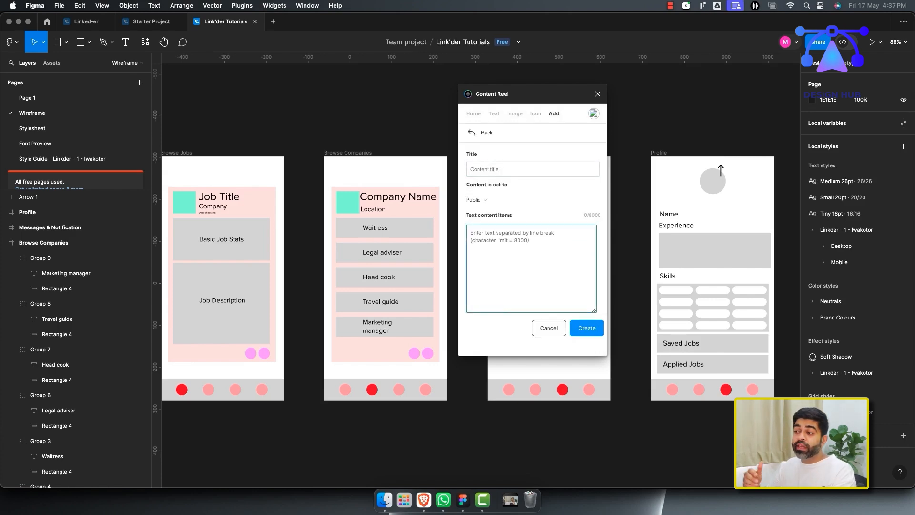